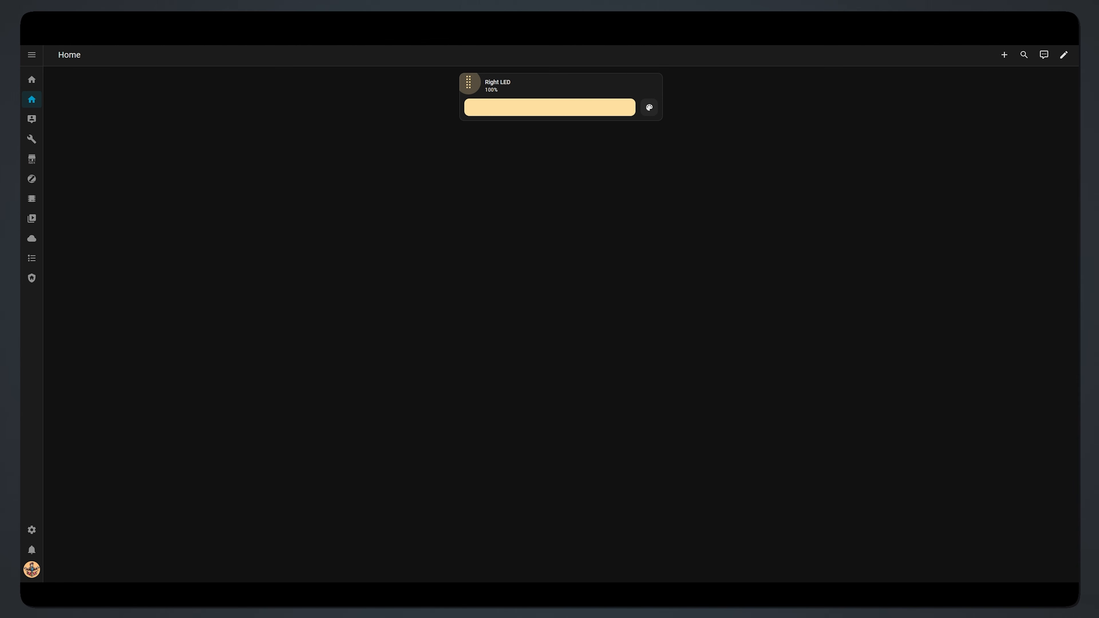
# Step: Give the Home view the Mushroom Shadow theme, keeping the Masonry layout, and save
pyautogui.click(1064, 55)
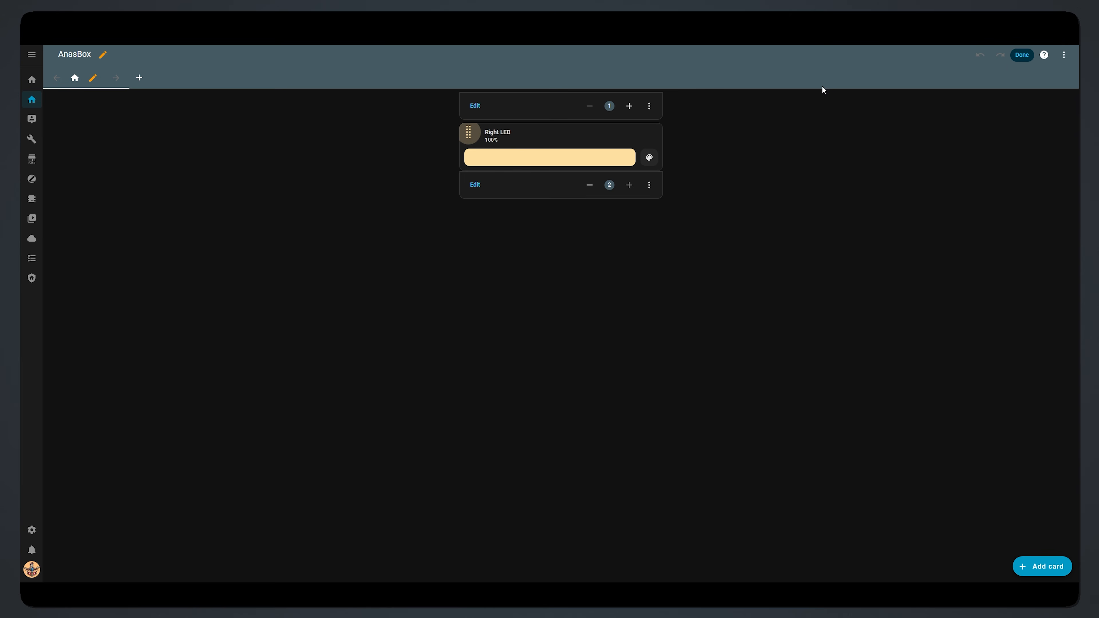
pyautogui.click(94, 79)
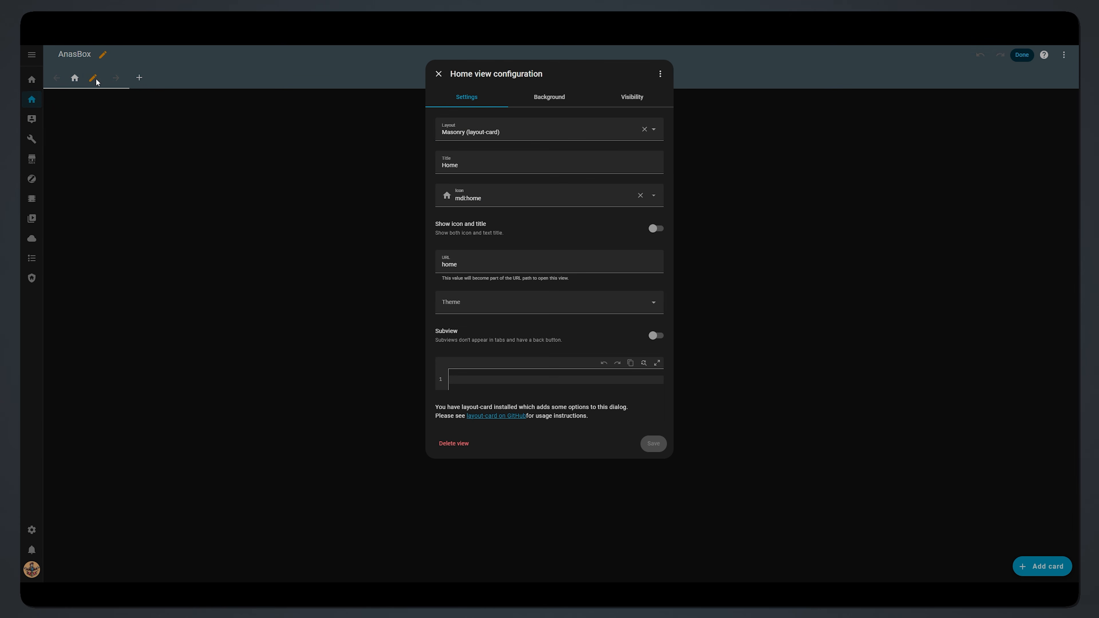
pyautogui.click(601, 136)
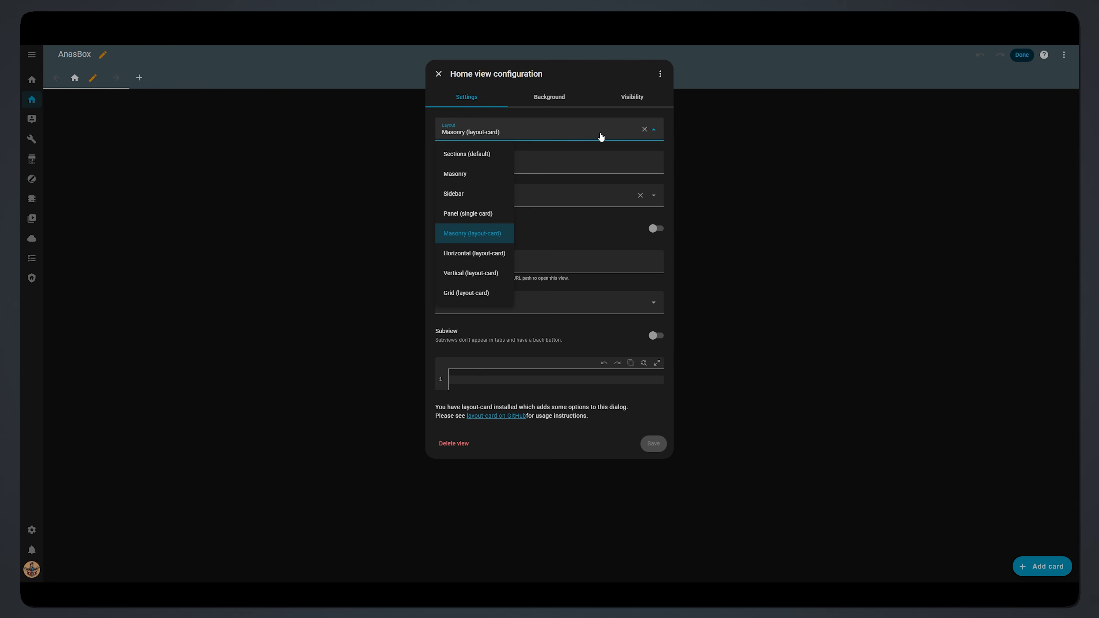
pyautogui.click(601, 136)
pyautogui.click(574, 302)
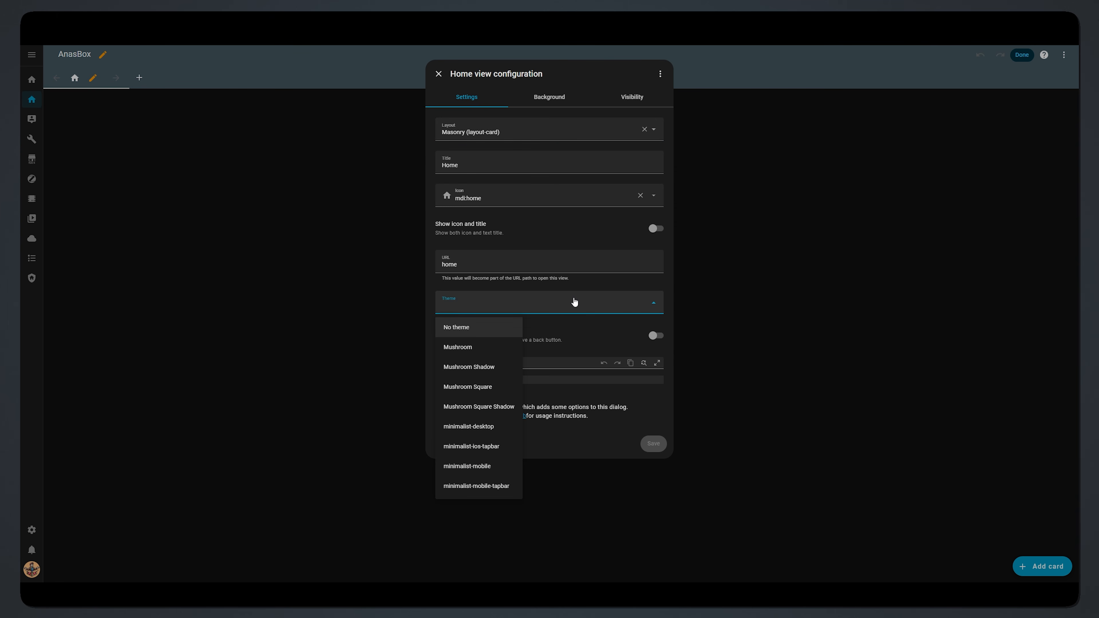
pyautogui.click(506, 369)
pyautogui.click(652, 443)
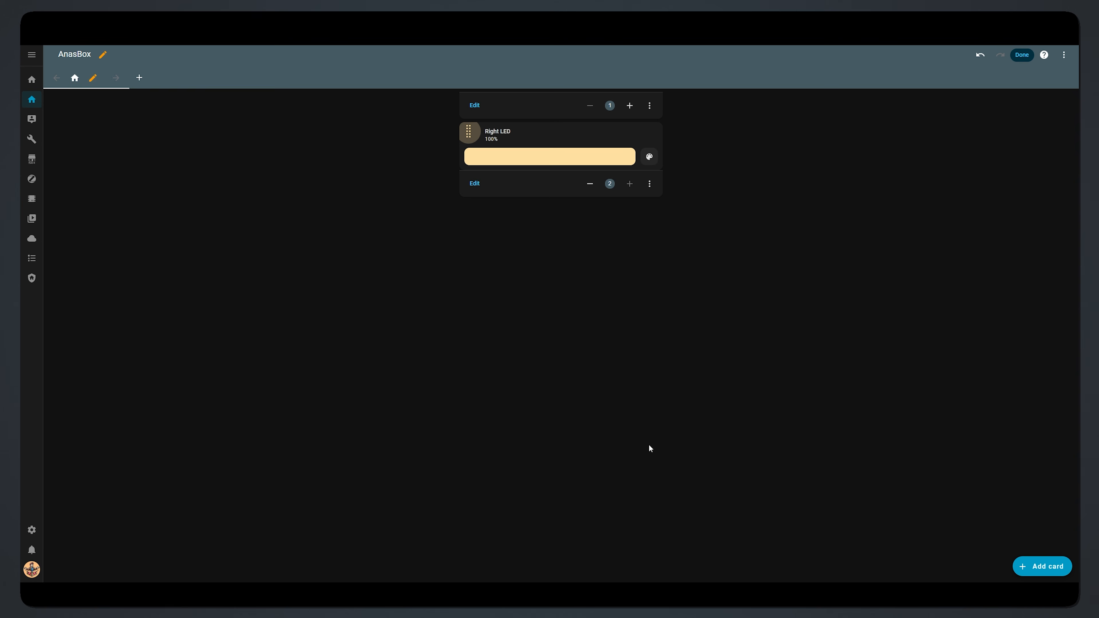
# Step: Copy the Right LED card and begin adding a new card to Home
pyautogui.click(649, 184)
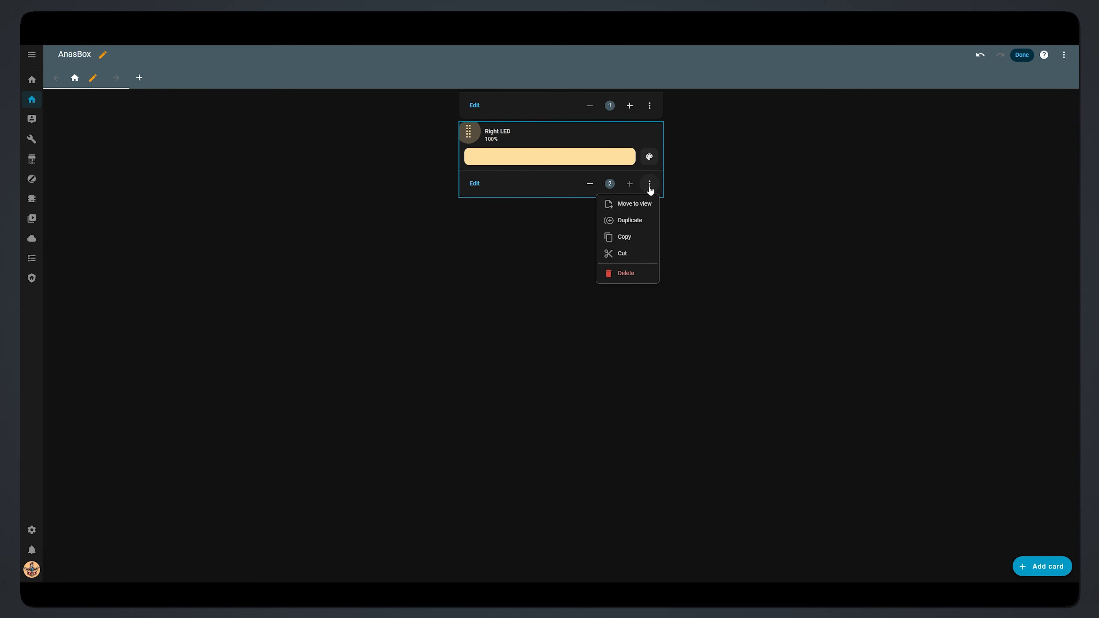
pyautogui.click(644, 239)
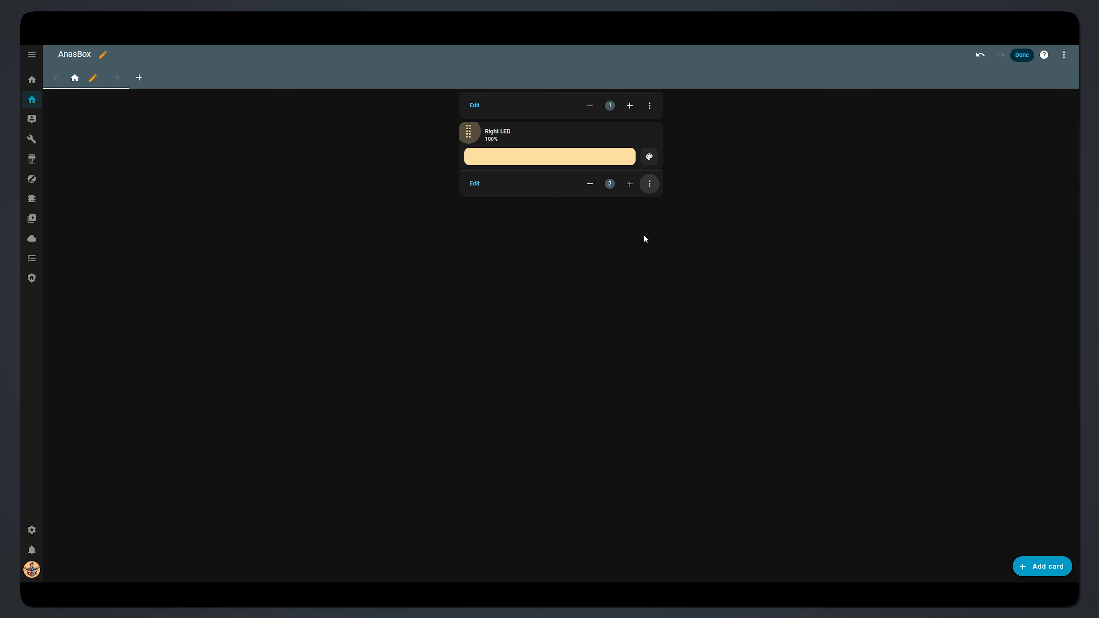
pyautogui.click(1026, 570)
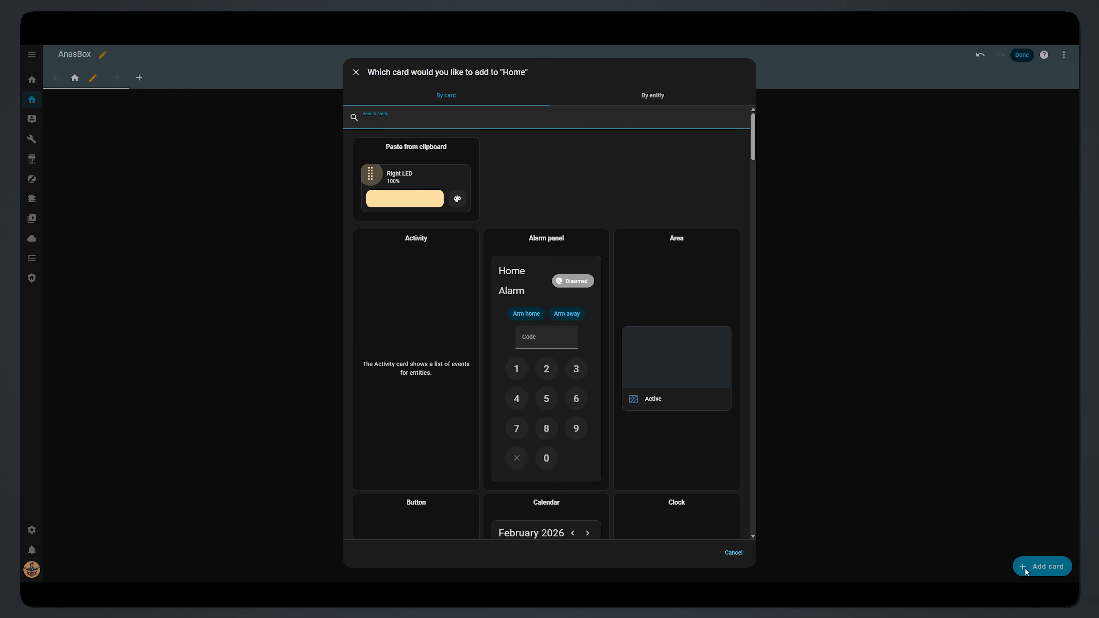
# Step: Create a Vertical Stack In Card holding the pasted Right LED card, then go to the badge maker README
pyautogui.write('vertica')
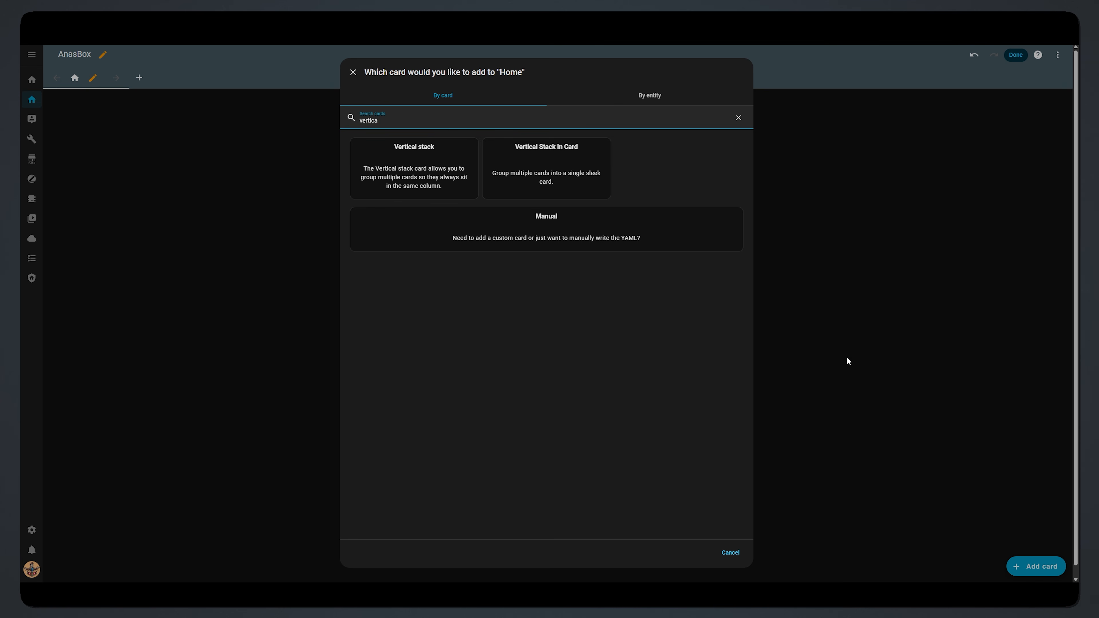
pyautogui.click(597, 160)
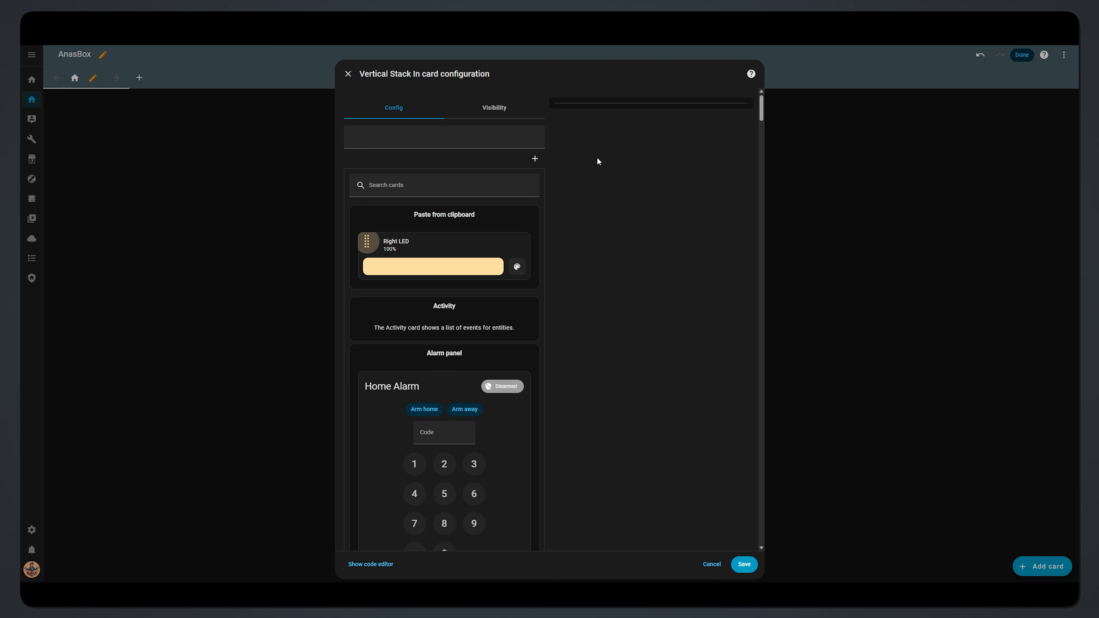
pyautogui.click(513, 239)
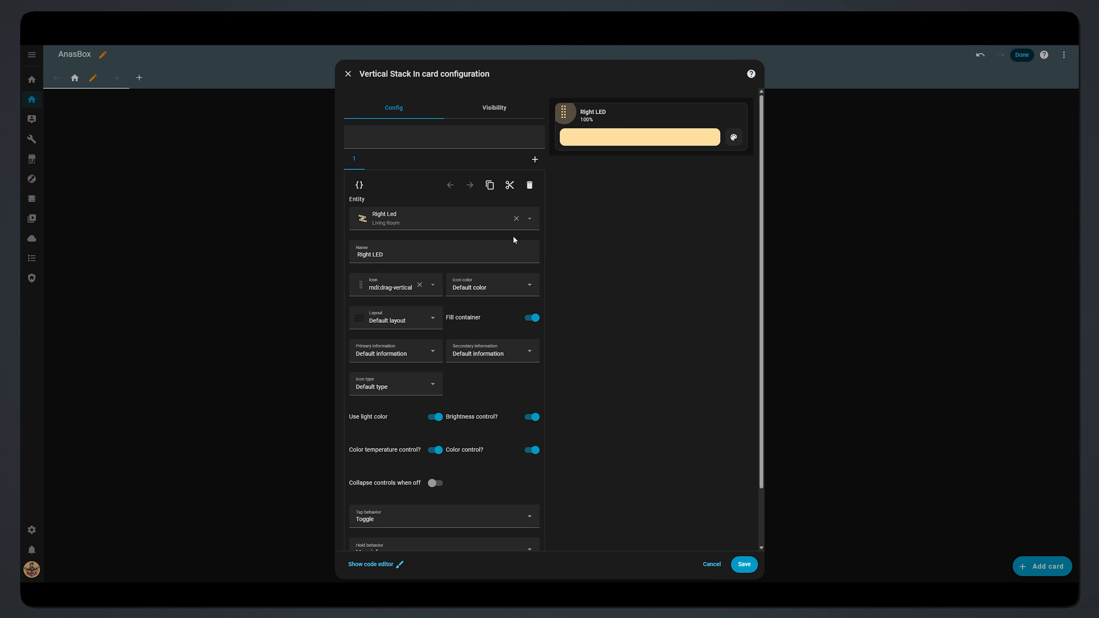
pyautogui.click(575, 565)
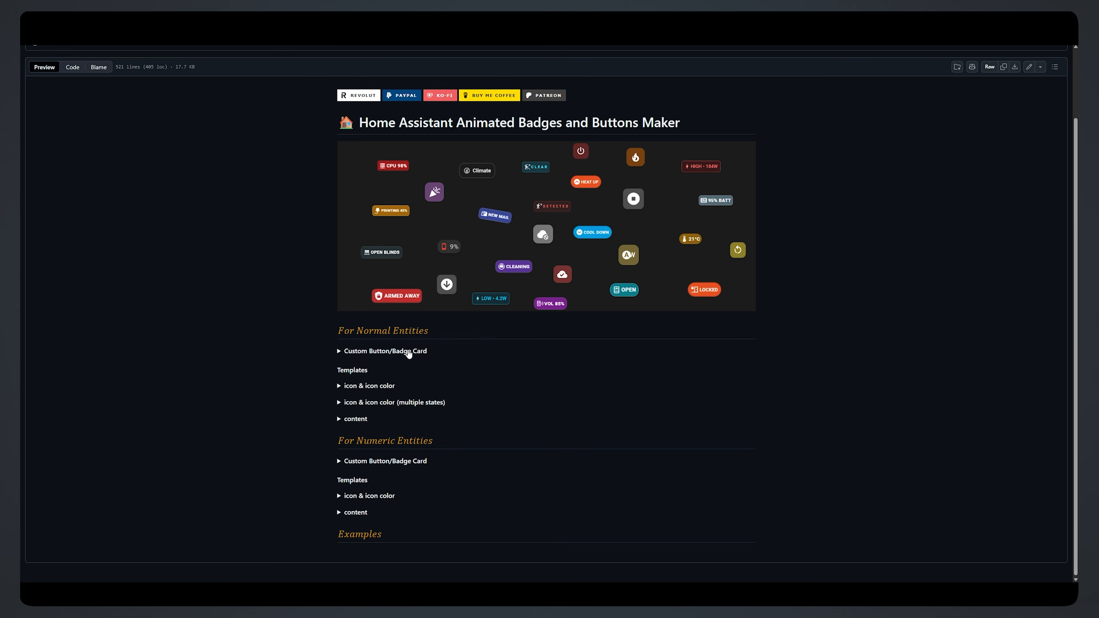
# Step: Expand the Custom Button/Badge Card section and copy its YAML code block
pyautogui.click(409, 351)
pyautogui.scroll(-3, 797, 368)
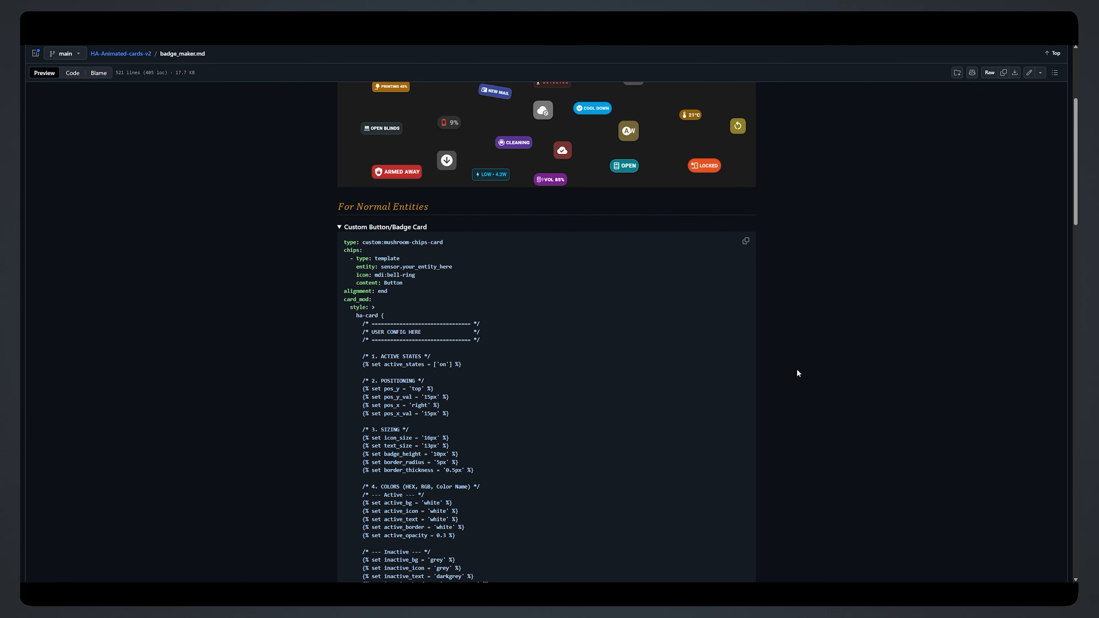
pyautogui.click(745, 241)
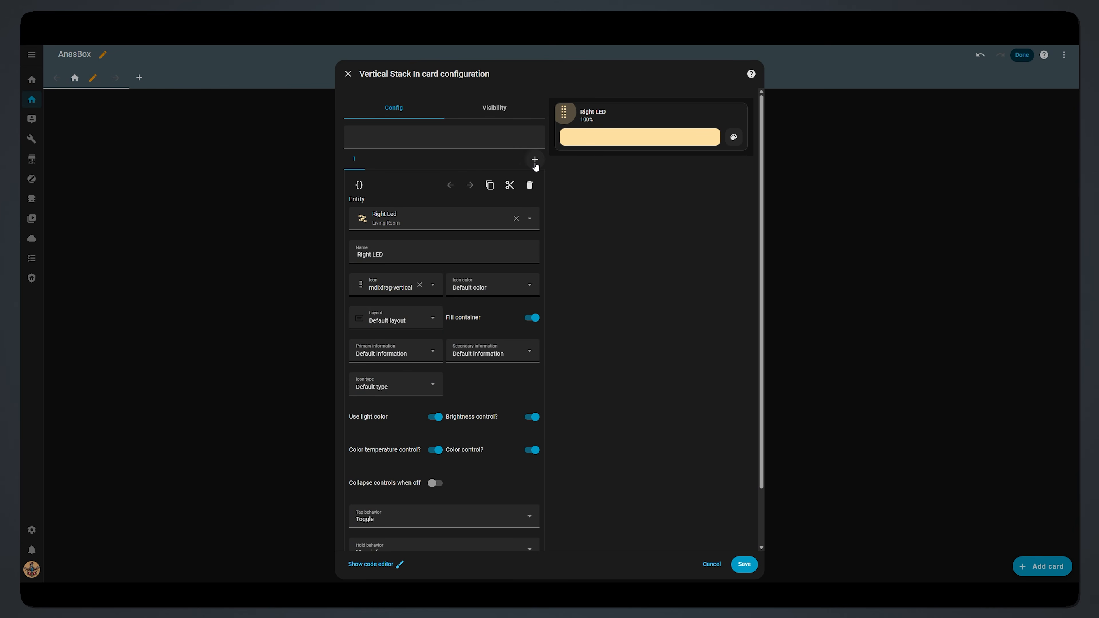
# Step: Add a second card to the stack, written manually in YAML
pyautogui.click(534, 161)
pyautogui.moveTo(761, 106); pyautogui.dragTo(767, 547)
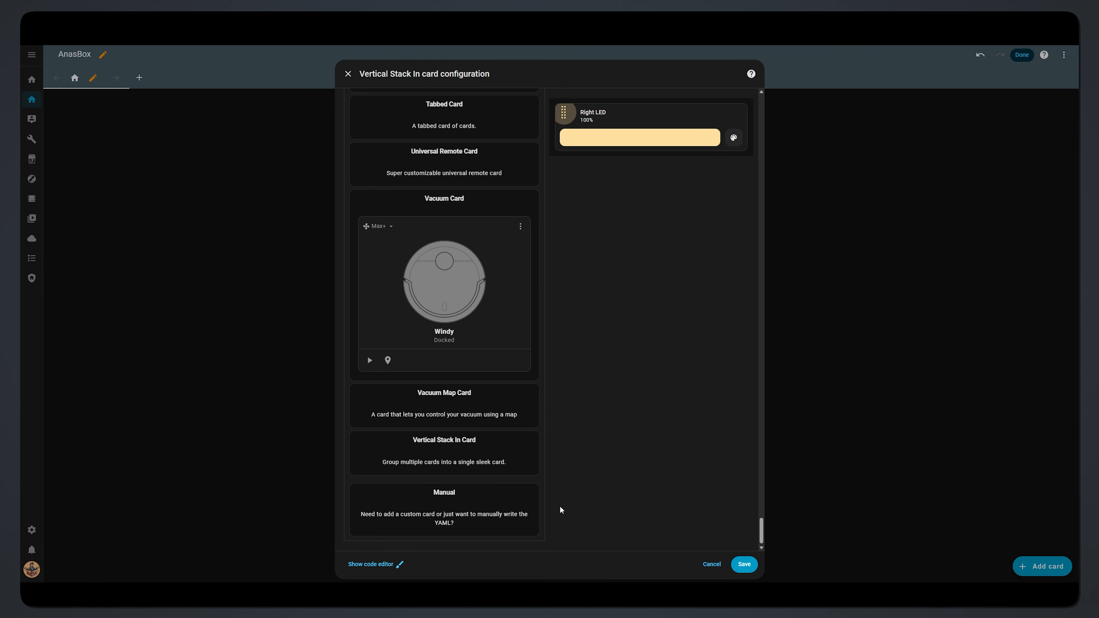
pyautogui.click(490, 498)
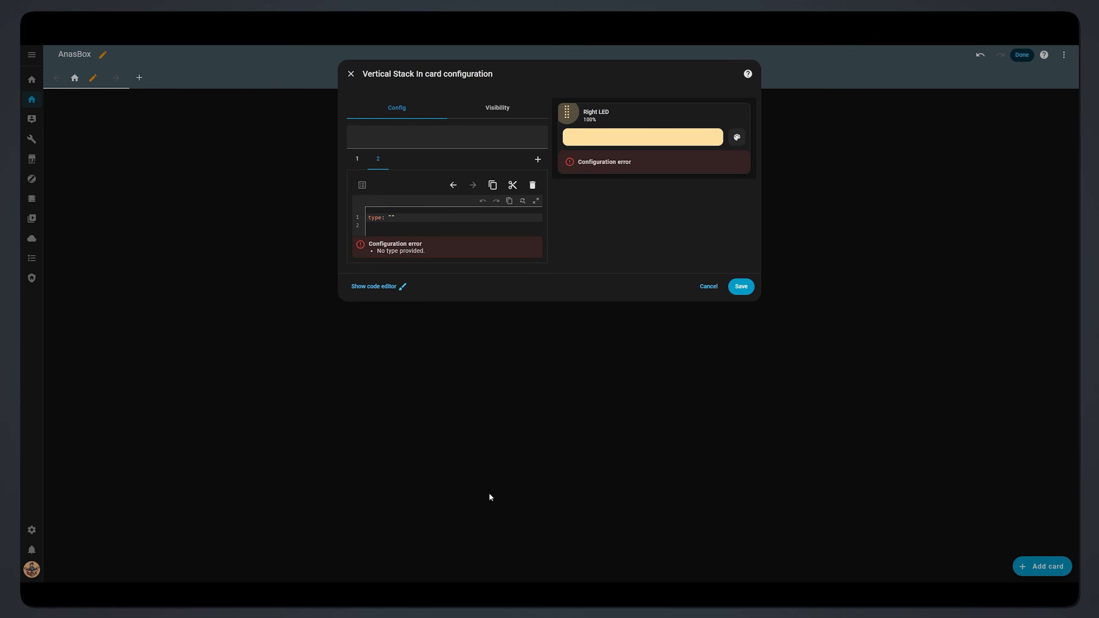
# Step: Replace the placeholder type line with the pasted custom:mushroom-chips-card badge YAML
pyautogui.moveTo(403, 229); pyautogui.dragTo(358, 211)
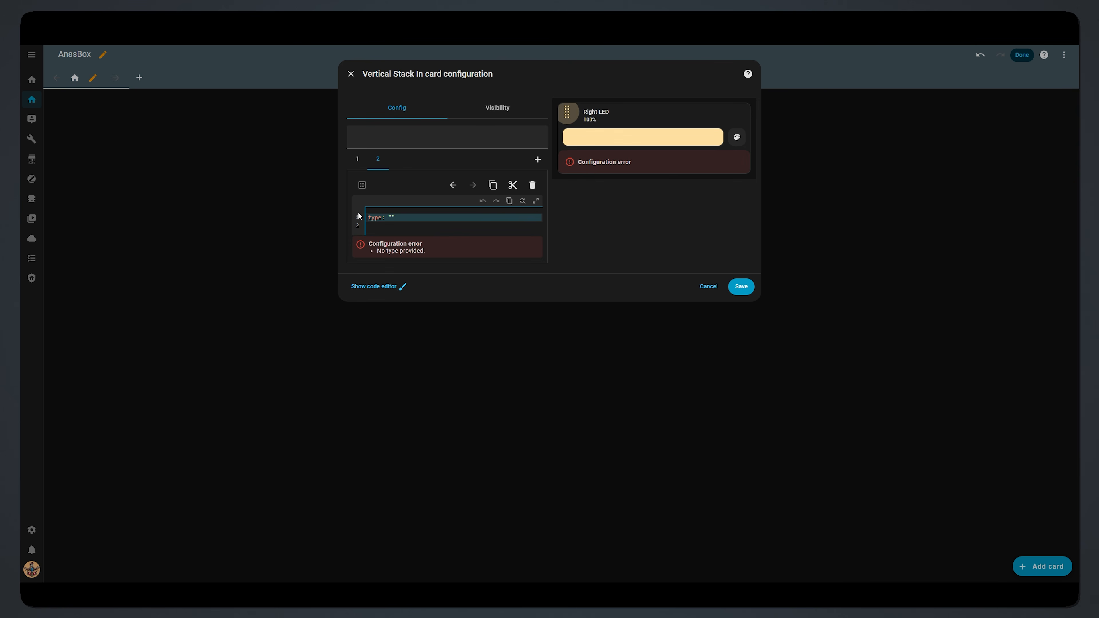
pyautogui.press('BackSpace')
pyautogui.rightClick(382, 215)
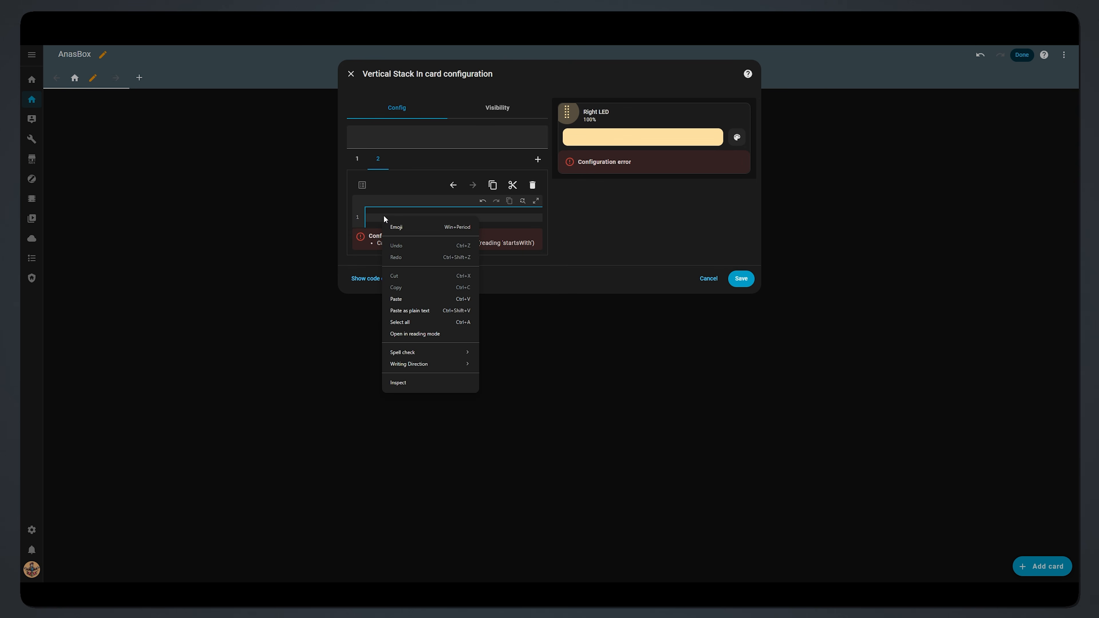
pyautogui.click(421, 300)
pyautogui.scroll(20, 422, 301)
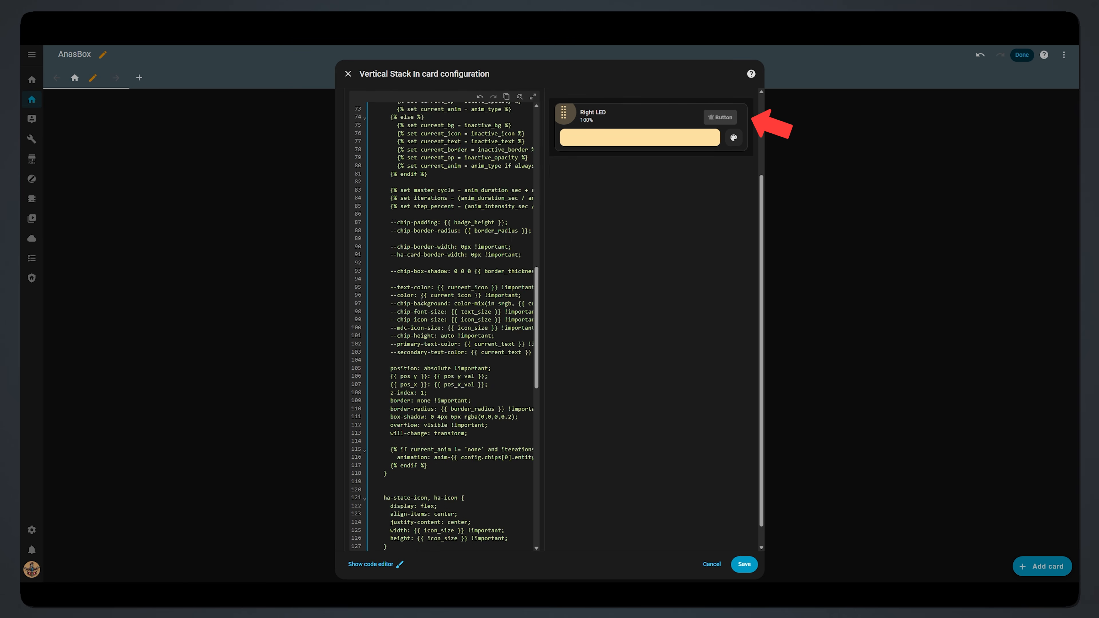
pyautogui.scroll(5, 428, 299)
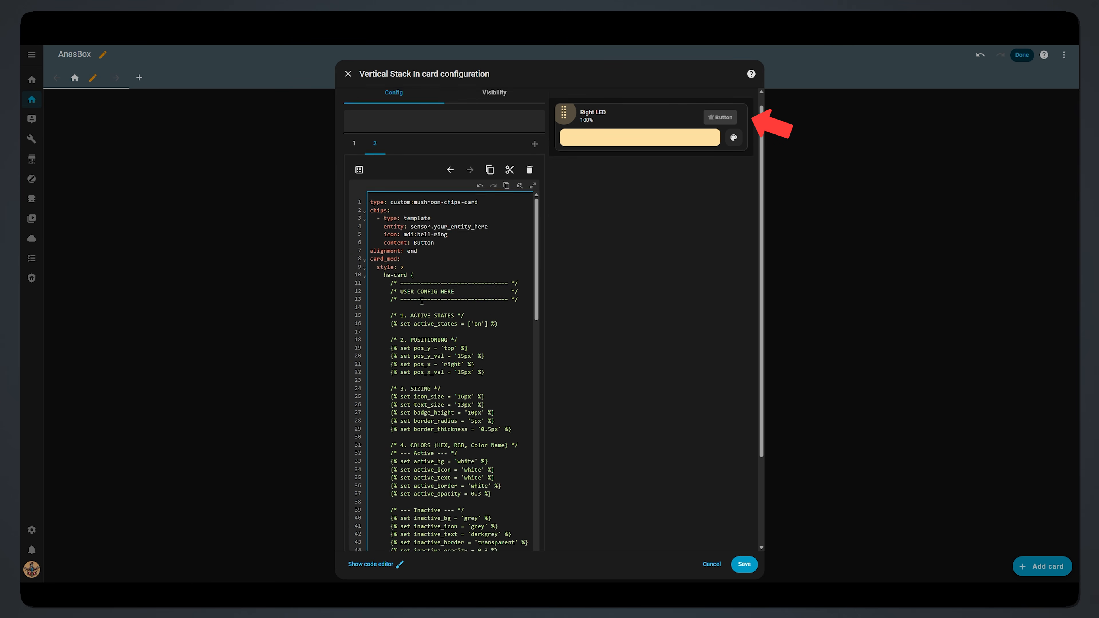
pyautogui.scroll(-3, 572, 212)
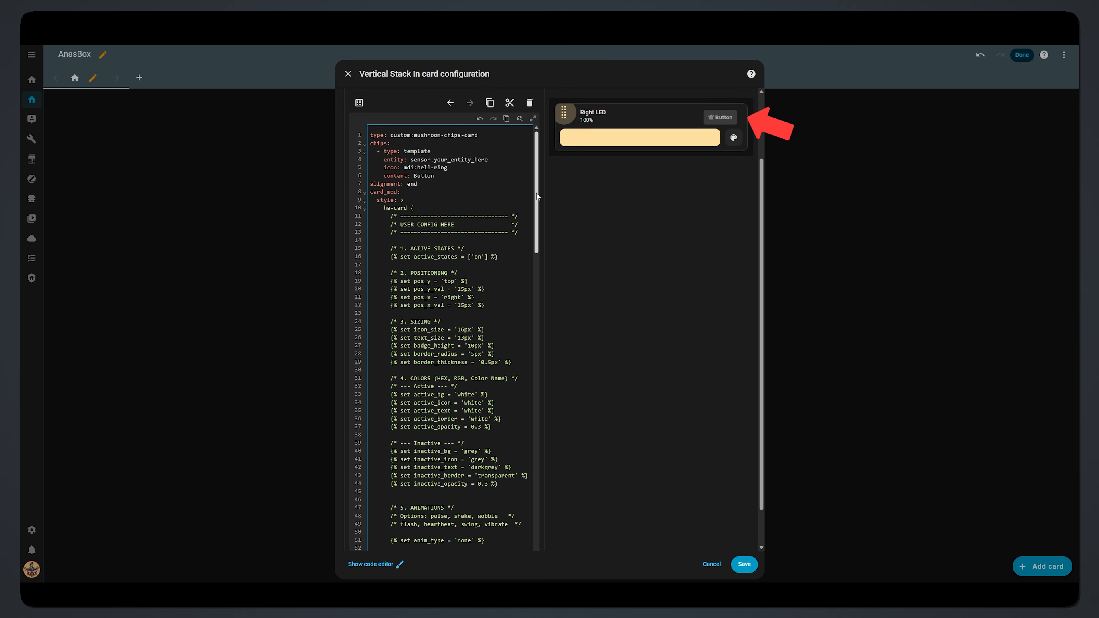
pyautogui.scroll(-4, 536, 193)
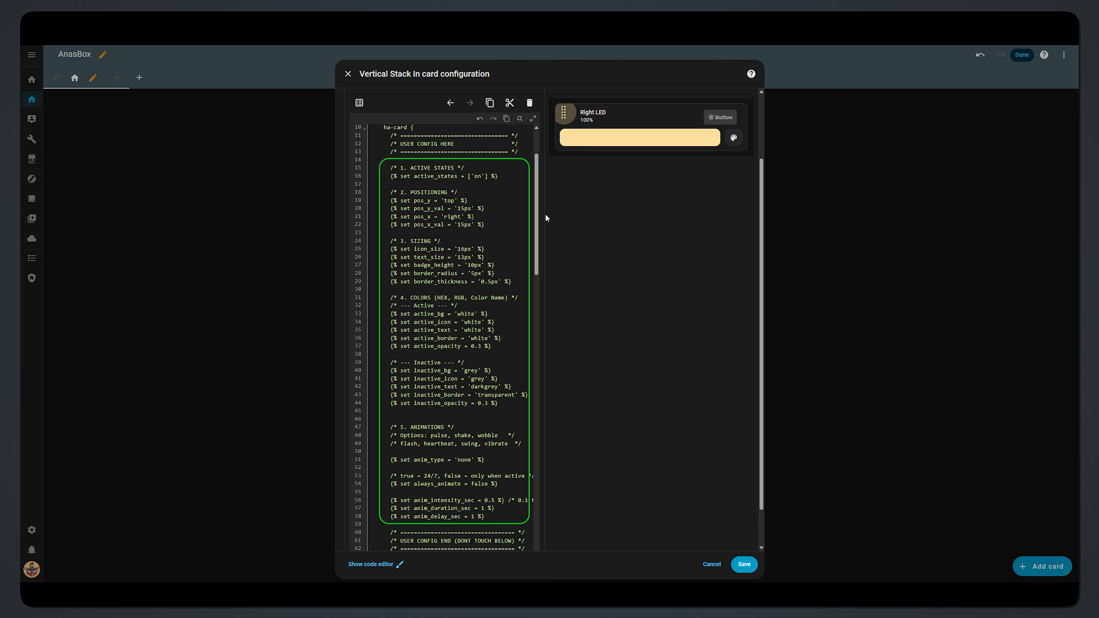
pyautogui.scroll(2, 580, 210)
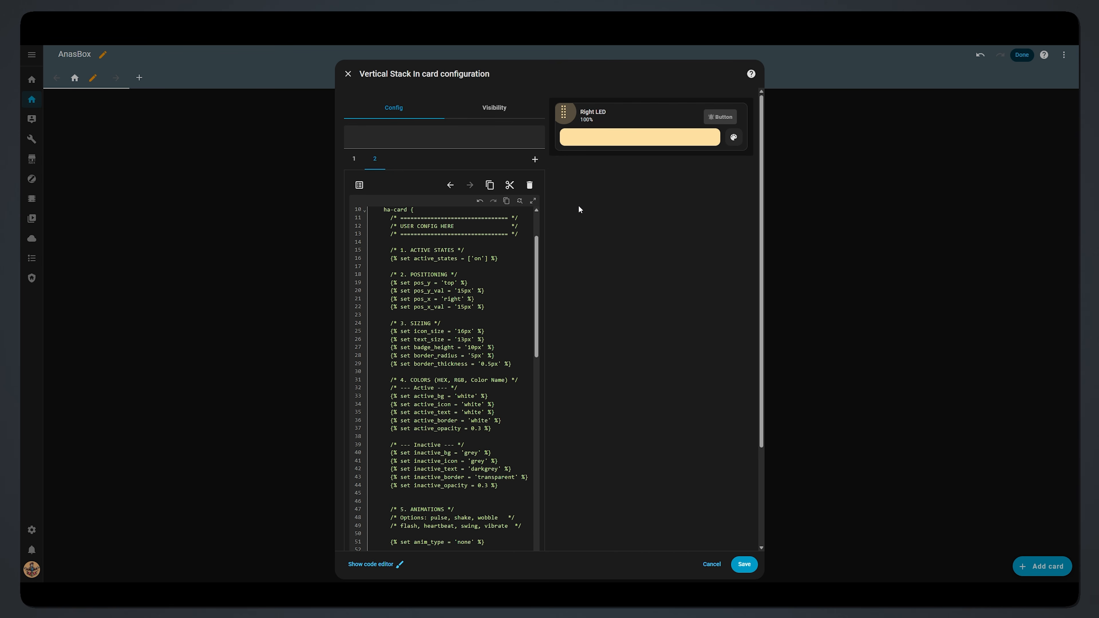
# Step: Set the Template chip's entity to WLED right preset - fire in the visual editor
pyautogui.click(360, 185)
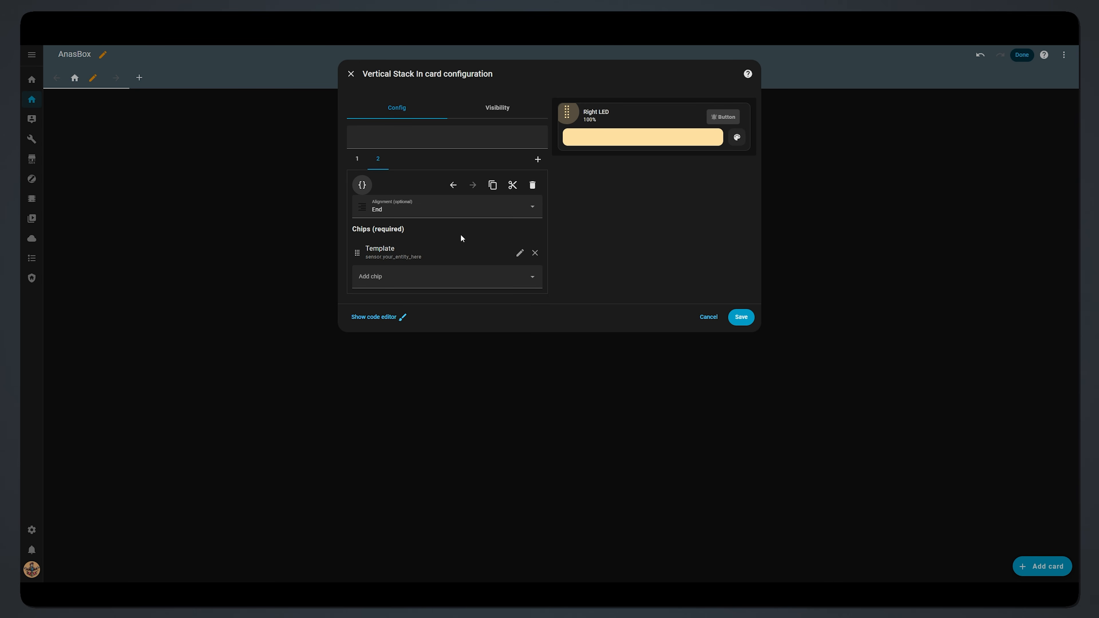
pyautogui.click(518, 255)
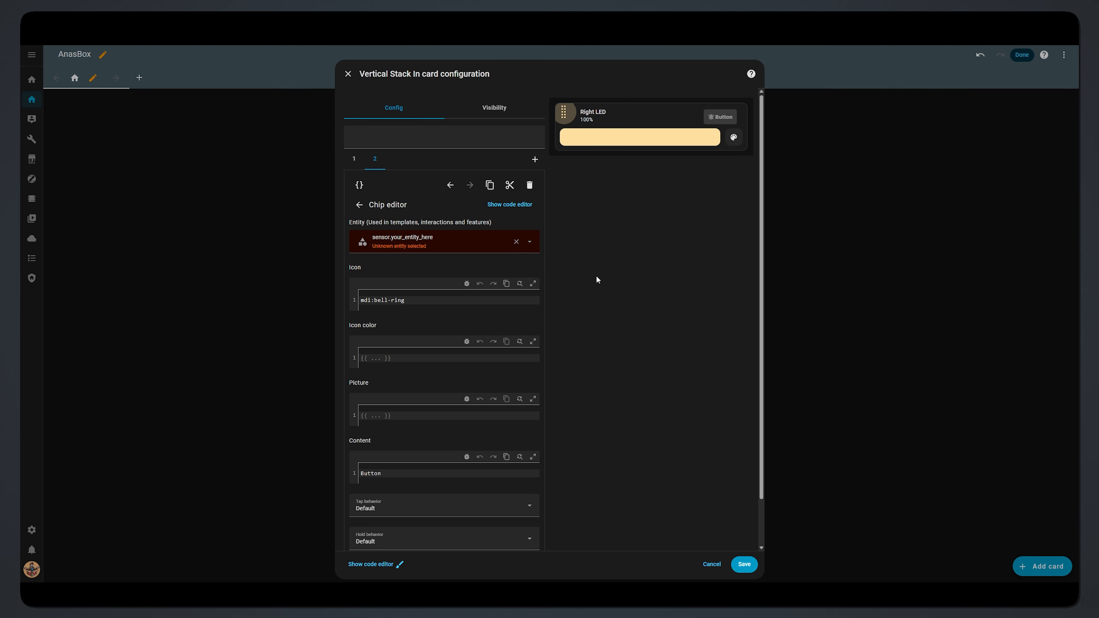
pyautogui.click(454, 242)
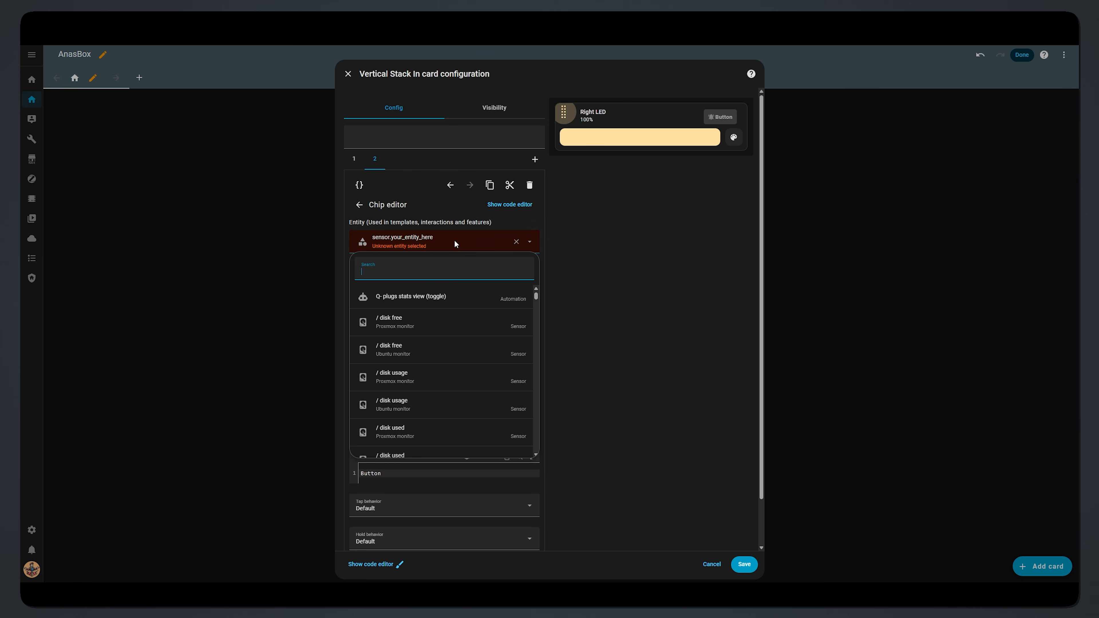
pyautogui.write('preset fire')
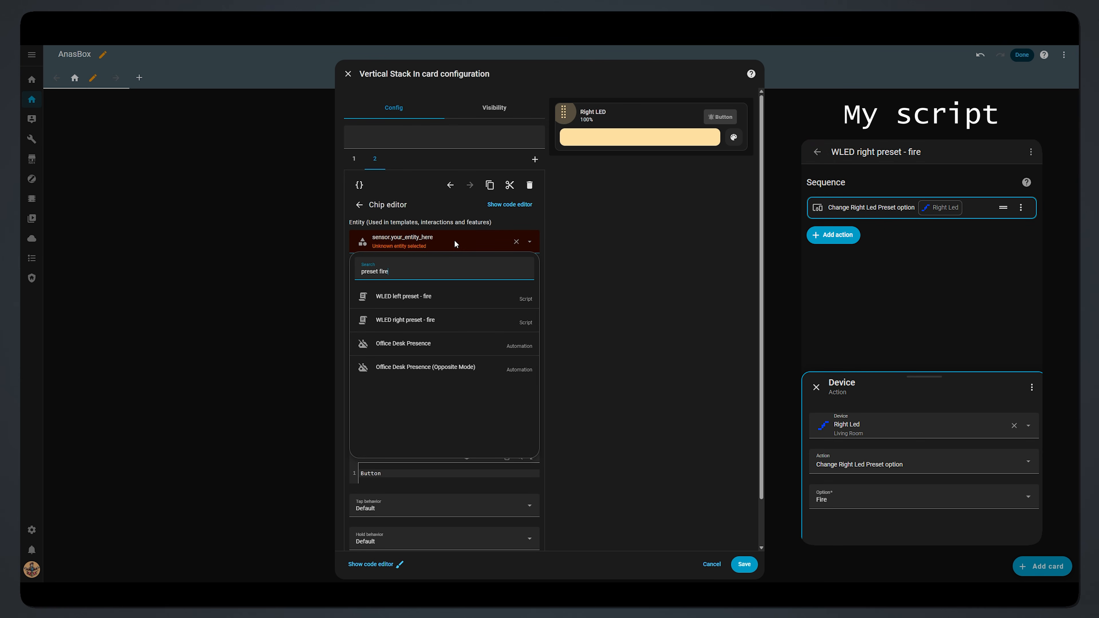
pyautogui.click(497, 319)
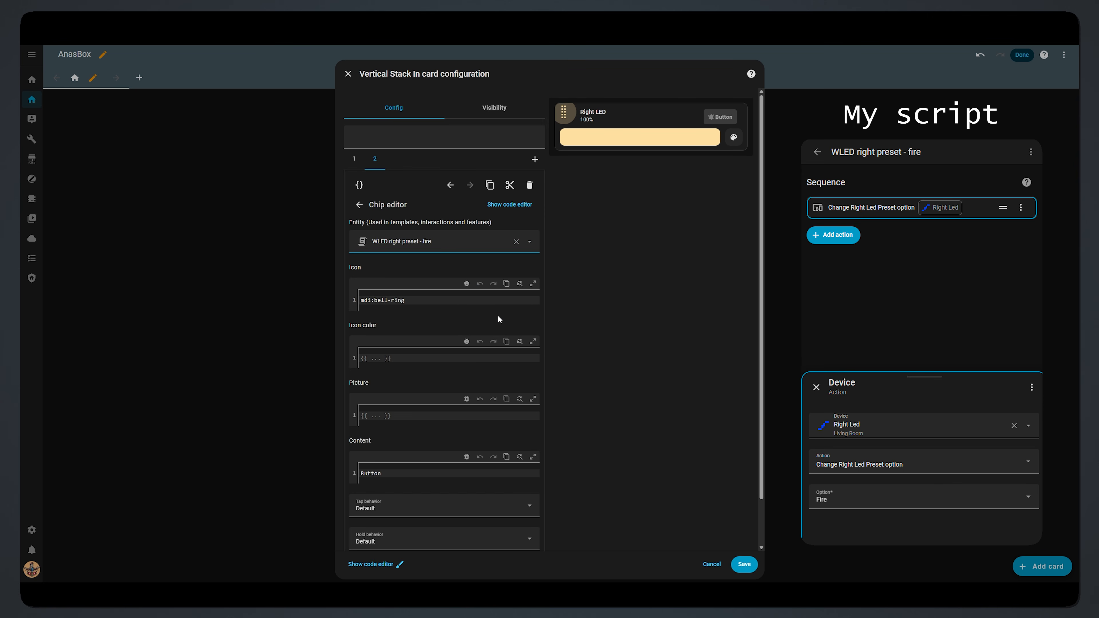
# Step: Change the chip icon from bell-ring to mdi:fire and delete the Button content label
pyautogui.moveTo(405, 300); pyautogui.dragTo(375, 300)
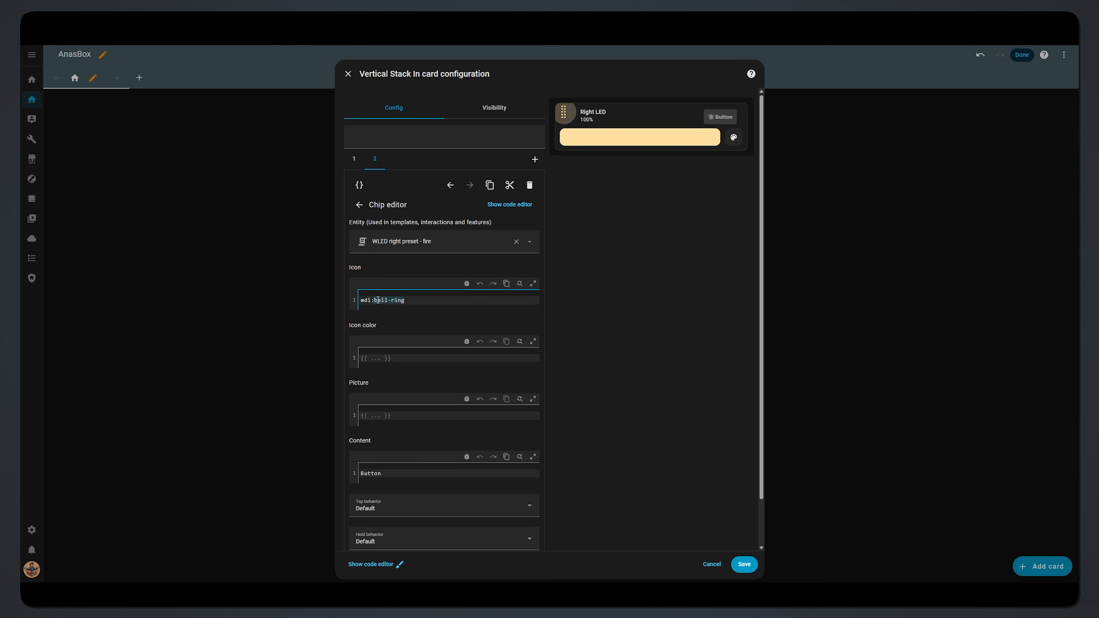
pyautogui.write('fire')
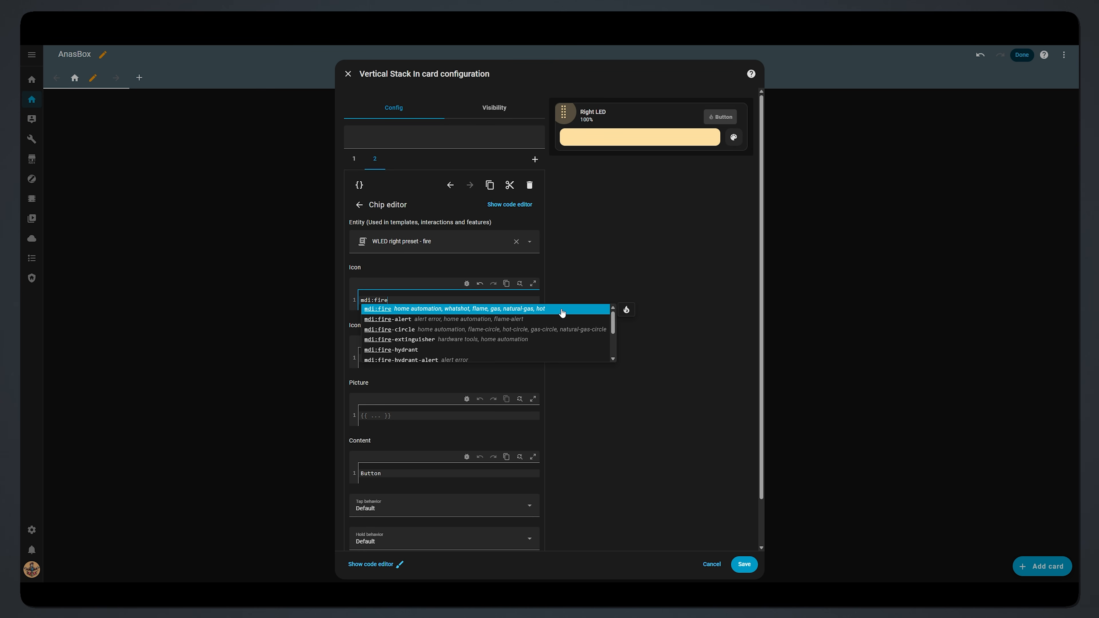
pyautogui.click(561, 310)
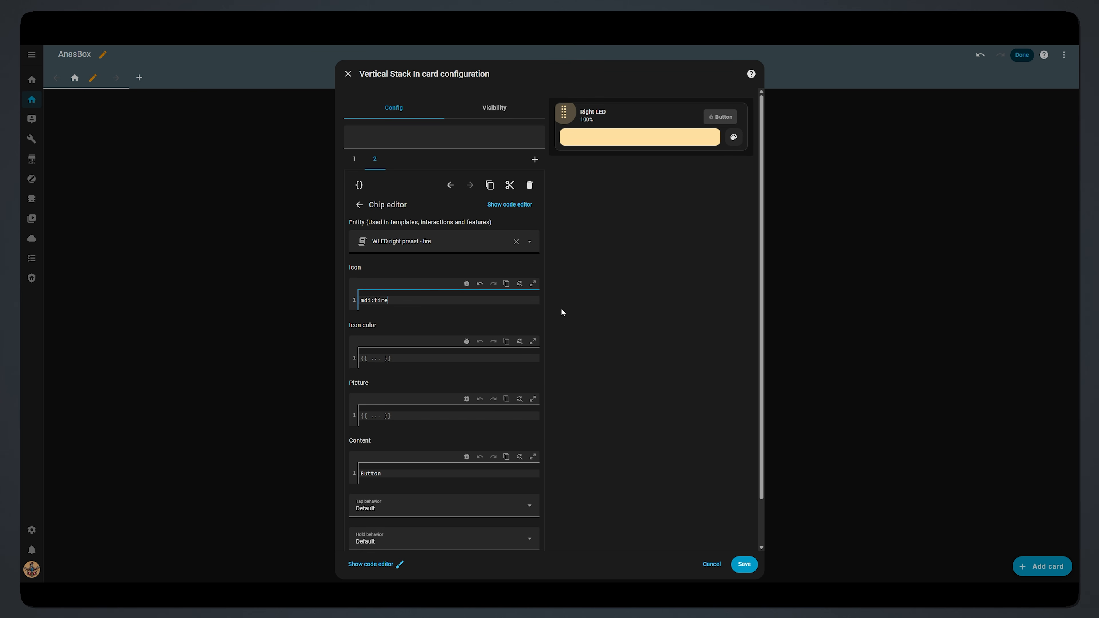
pyautogui.scroll(-1, 561, 312)
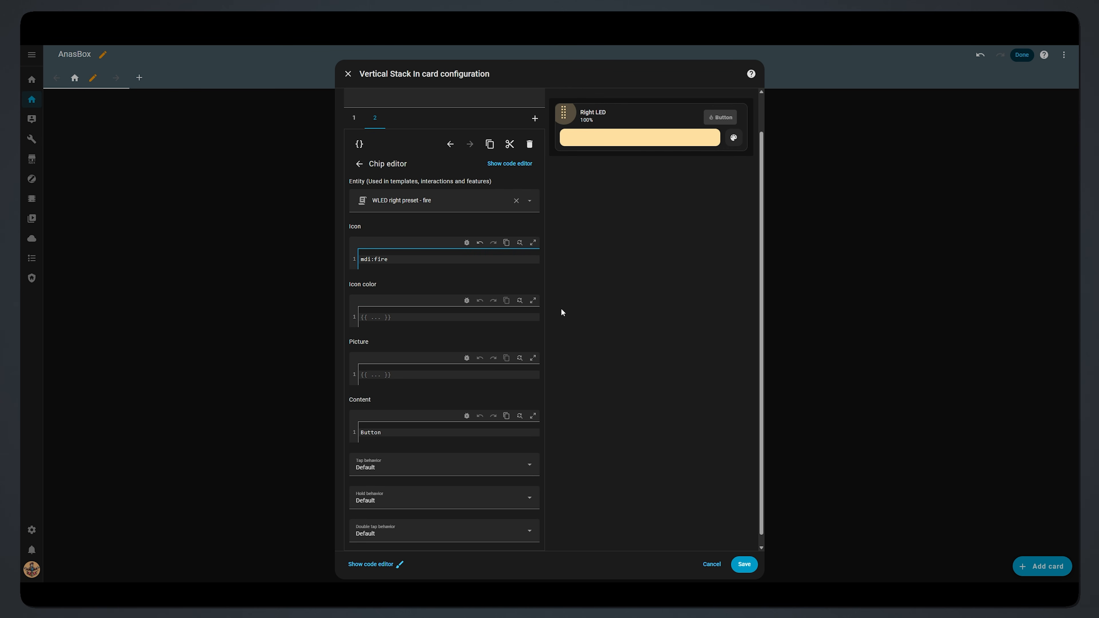
pyautogui.click(389, 435)
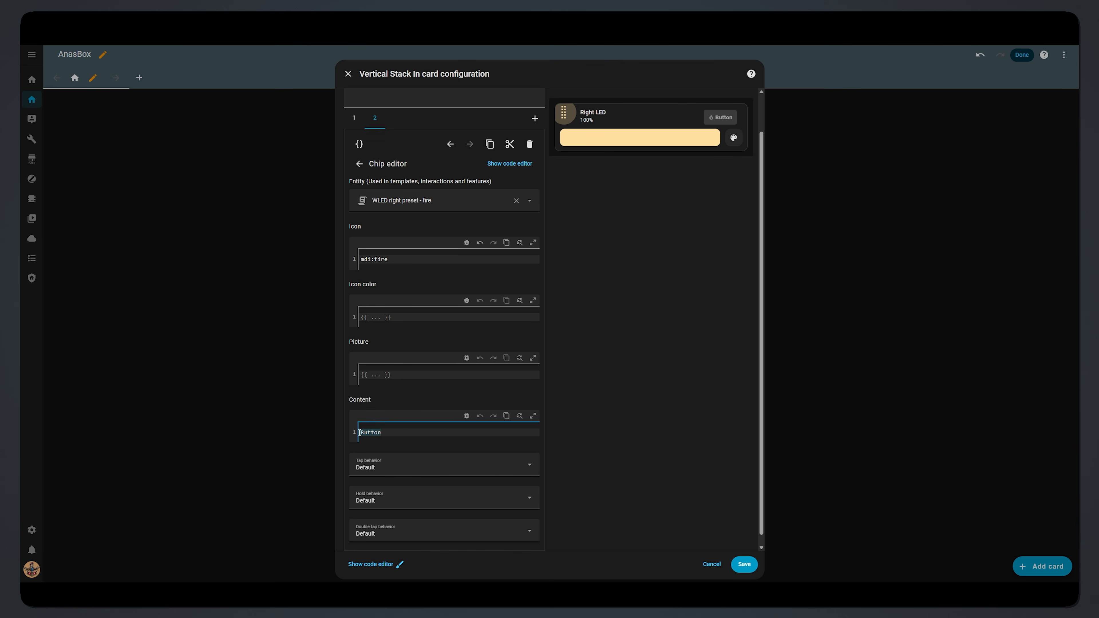
pyautogui.press('BackSpace')
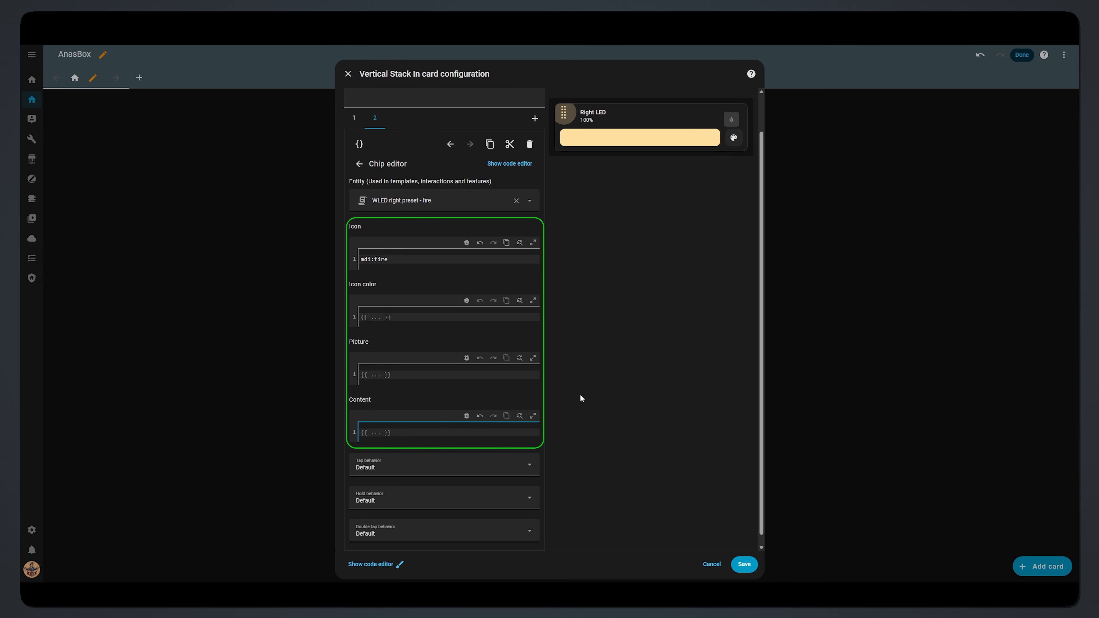
# Step: Set the chip's double tap and hold behaviors to Nothing
pyautogui.click(511, 531)
pyautogui.click(396, 508)
pyautogui.click(477, 502)
pyautogui.click(391, 473)
# Step: Make tapping the chip perform the WLED right preset - fire script action
pyautogui.click(449, 466)
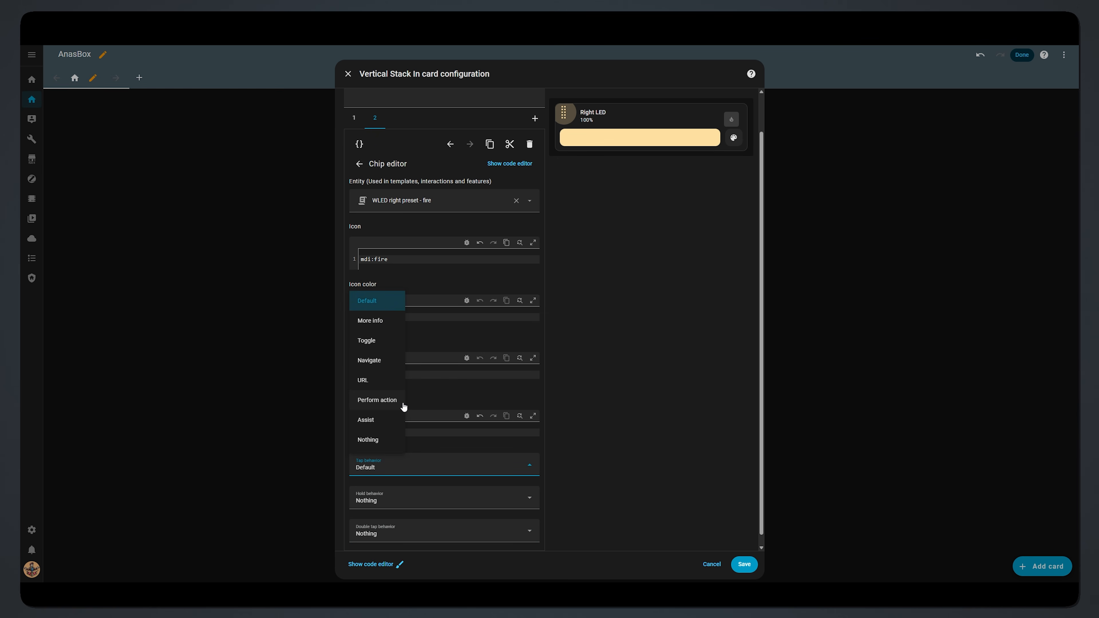
pyautogui.click(377, 400)
pyautogui.write('preset fire')
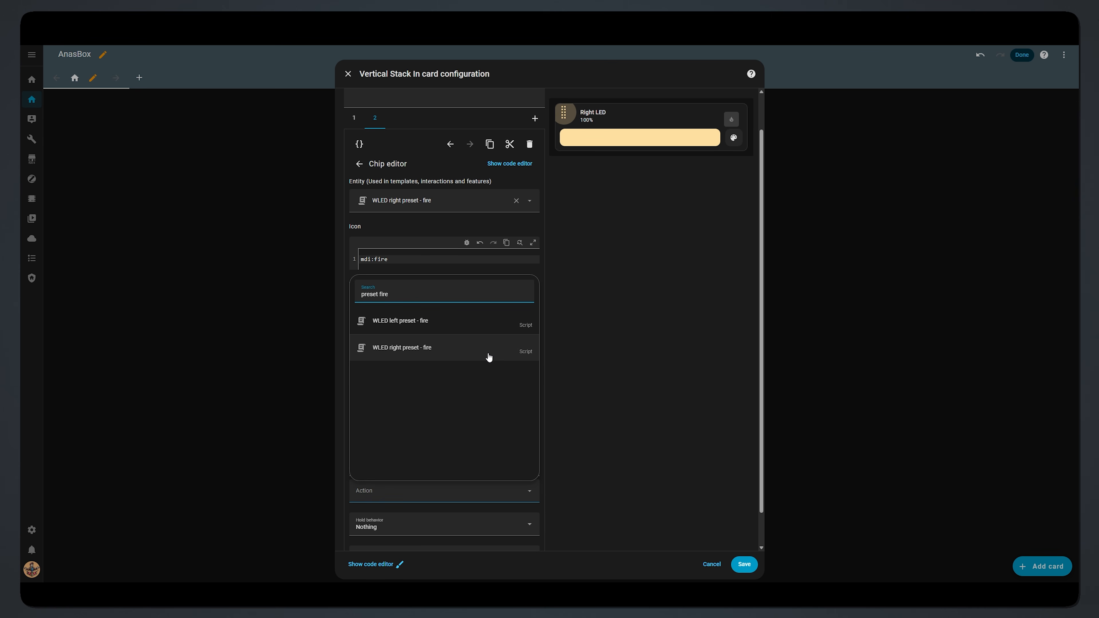
pyautogui.click(489, 350)
pyautogui.scroll(-2, 623, 355)
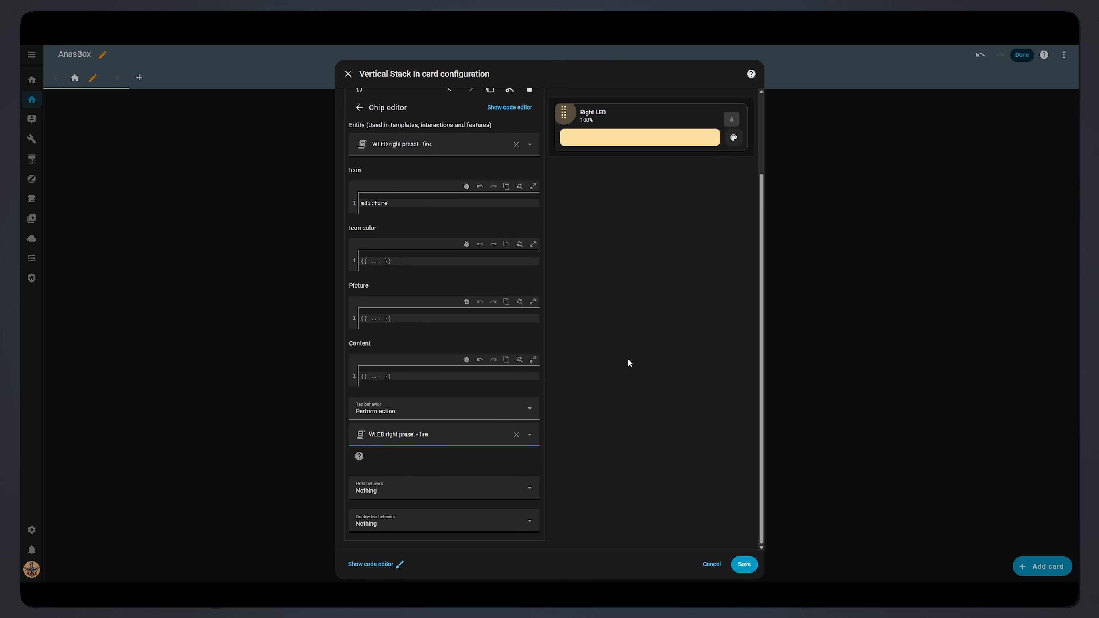
pyautogui.scroll(3, 627, 358)
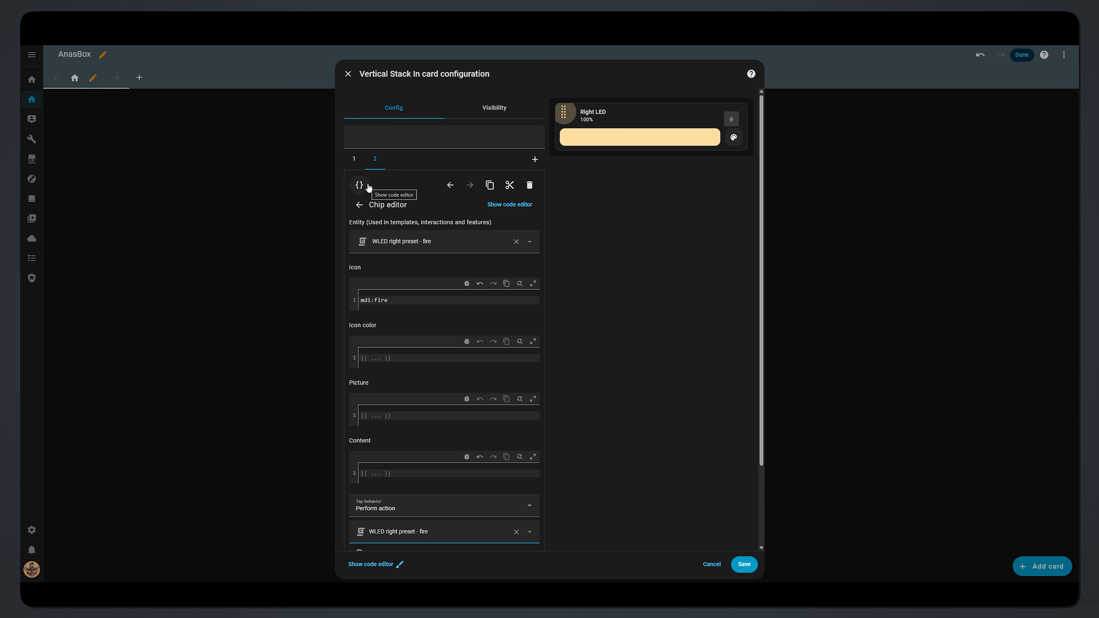
# Step: In the chip's YAML code, change active_states to ['on', 'off']
pyautogui.click(359, 185)
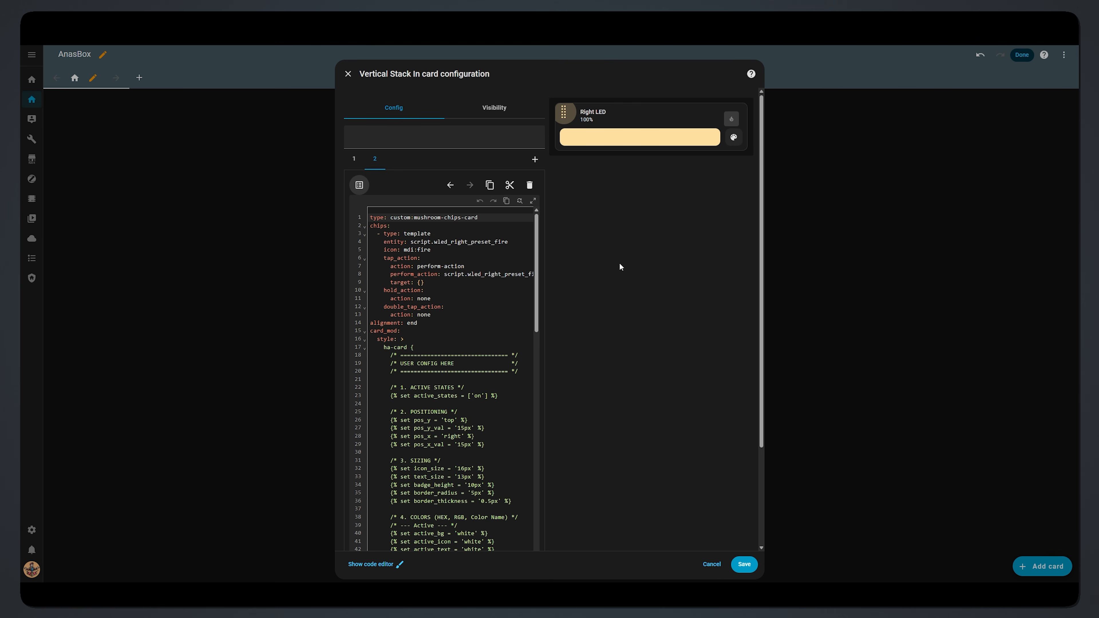
pyautogui.scroll(-2, 620, 262)
pyautogui.scroll(-3, 540, 238)
pyautogui.scroll(-1, 542, 243)
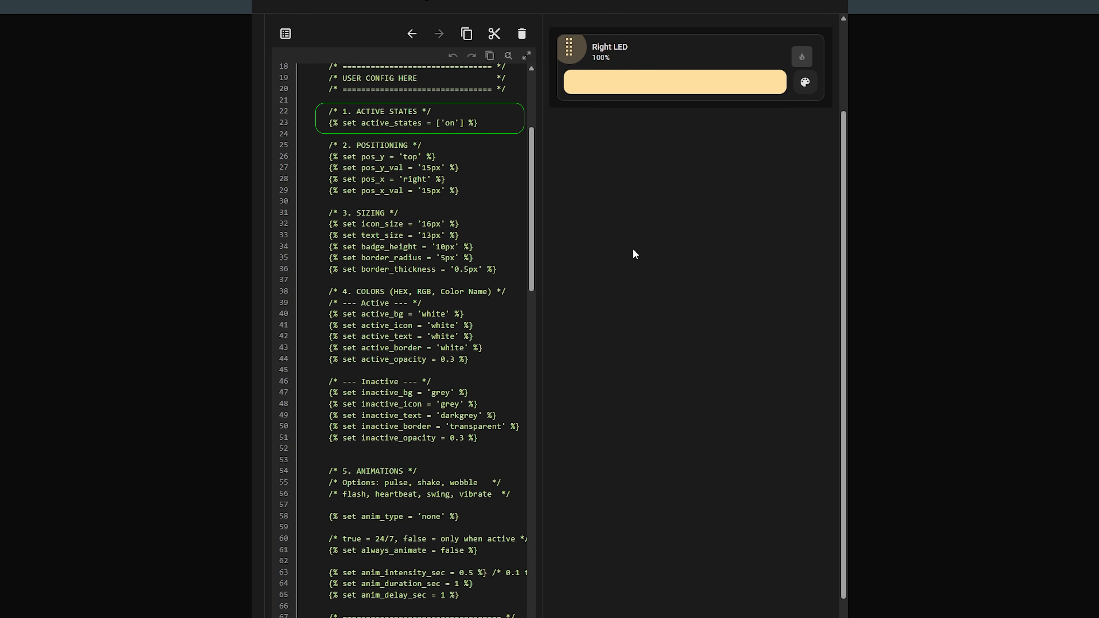
pyautogui.click(508, 123)
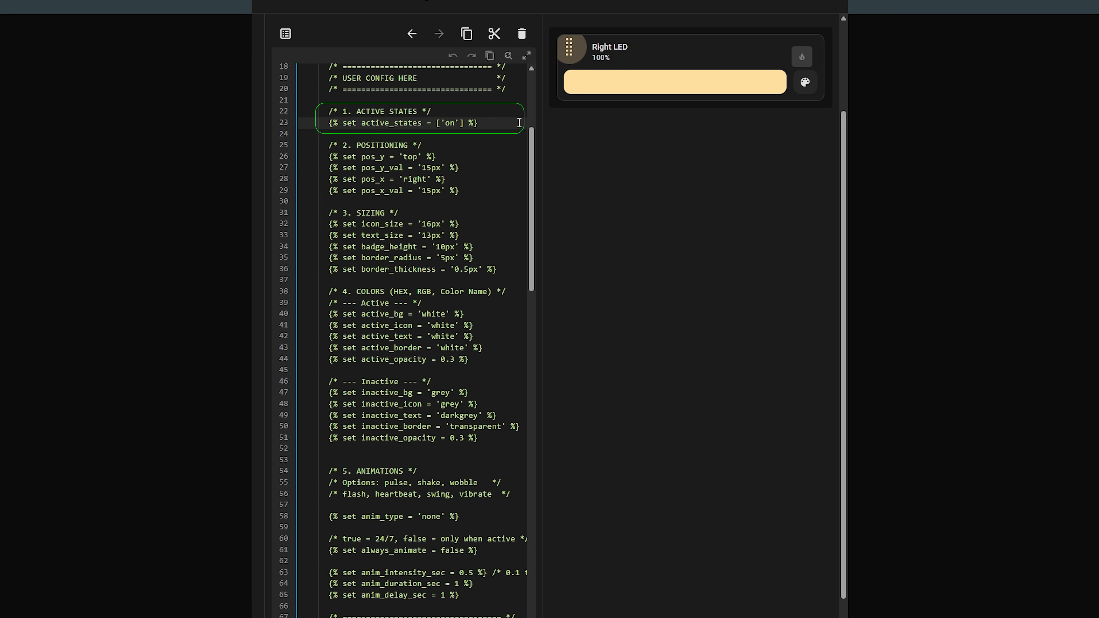
pyautogui.click(466, 123)
pyautogui.write(", 'off")
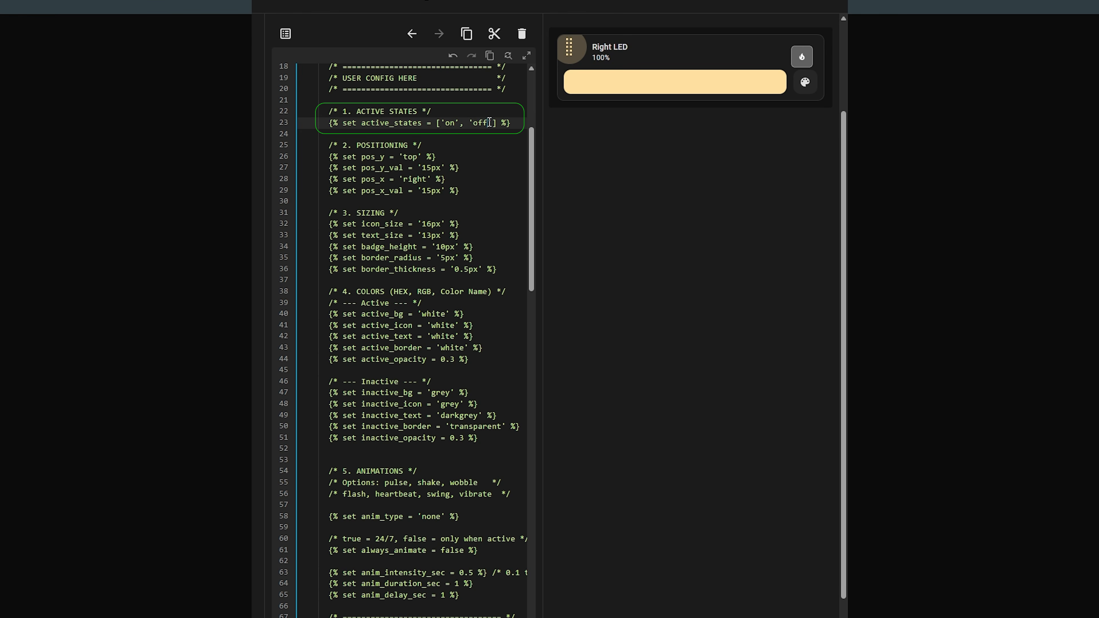
pyautogui.press('Down')
pyautogui.press('Down')
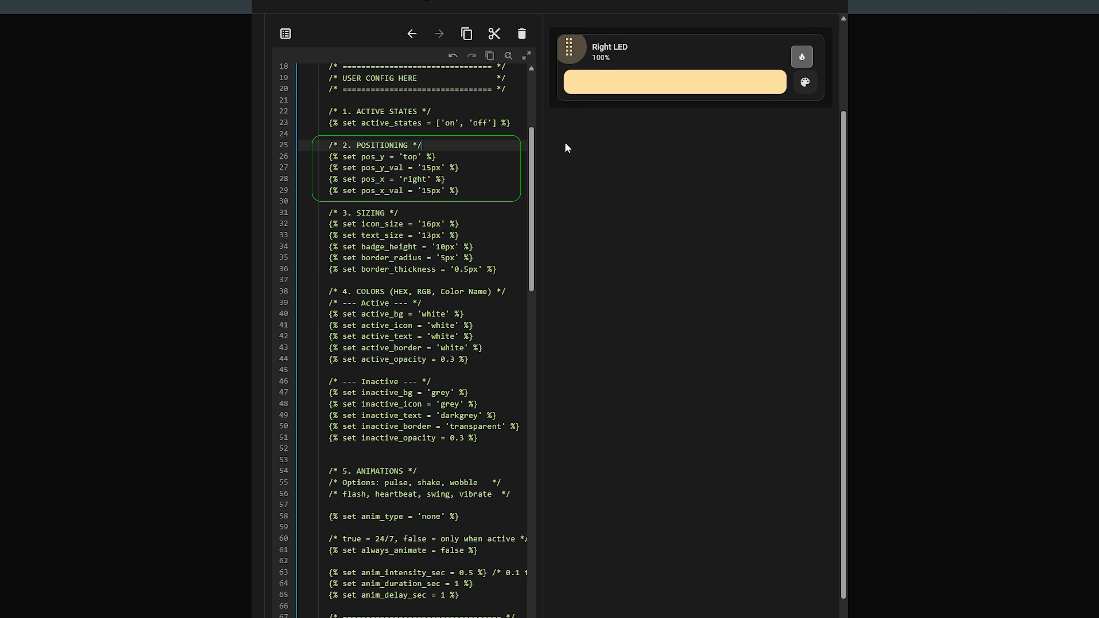
# Step: Set pos_y_val to 5px, pos_x_val to 7px and icon_size to 25px
pyautogui.click(423, 167)
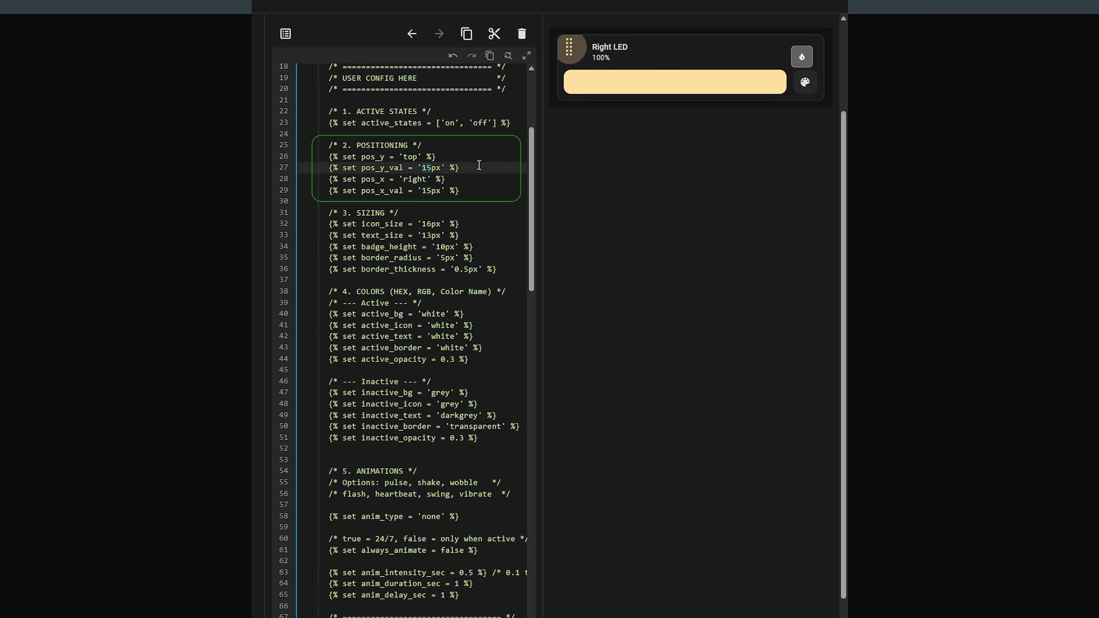
pyautogui.press('Delete')
pyautogui.press('Down')
pyautogui.press('Down')
pyautogui.press('Delete')
pyautogui.press('Delete')
pyautogui.write('7')
pyautogui.click(424, 223)
pyautogui.press('Delete')
pyautogui.press('Delete')
pyautogui.write('25')
# Step: Set badge_height to 8px and border_radius to 10px
pyautogui.moveTo(436, 247); pyautogui.dragTo(447, 246)
pyautogui.write('8')
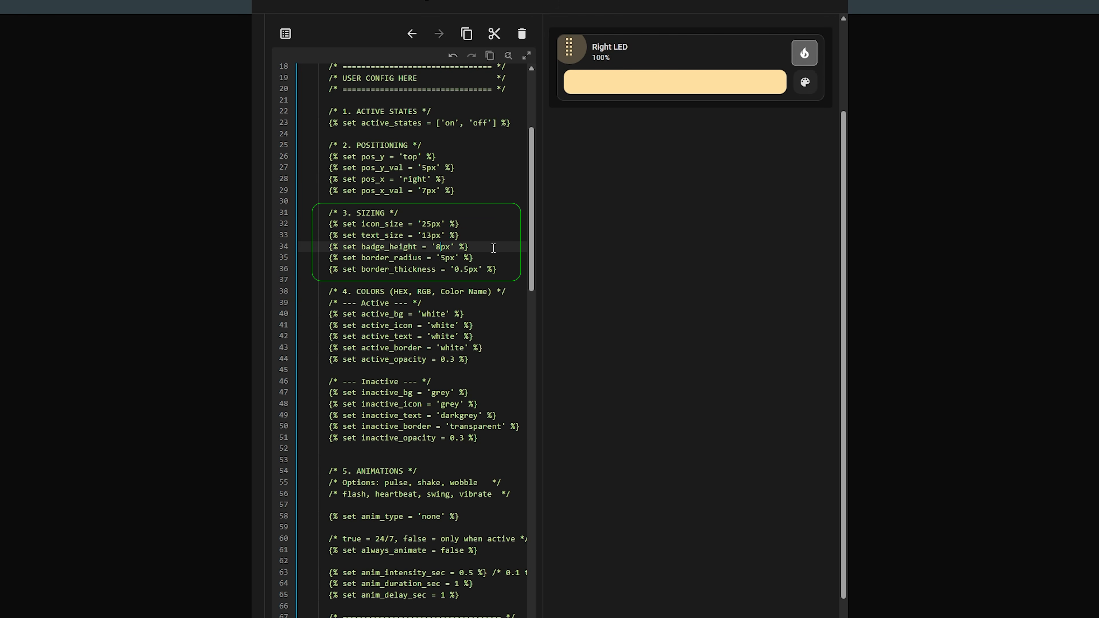
pyautogui.moveTo(440, 258); pyautogui.dragTo(447, 258)
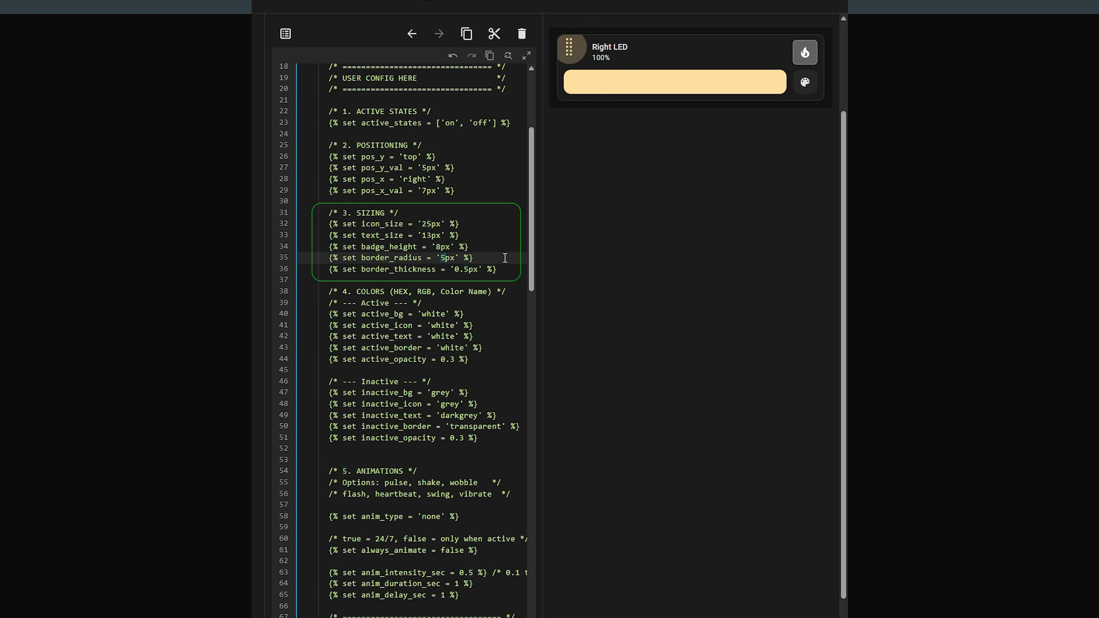
pyautogui.write('10')
# Step: Set border_thickness to 0px and make the active border 'transparent'
pyautogui.moveTo(454, 269); pyautogui.dragTo(469, 269)
pyautogui.write('5')
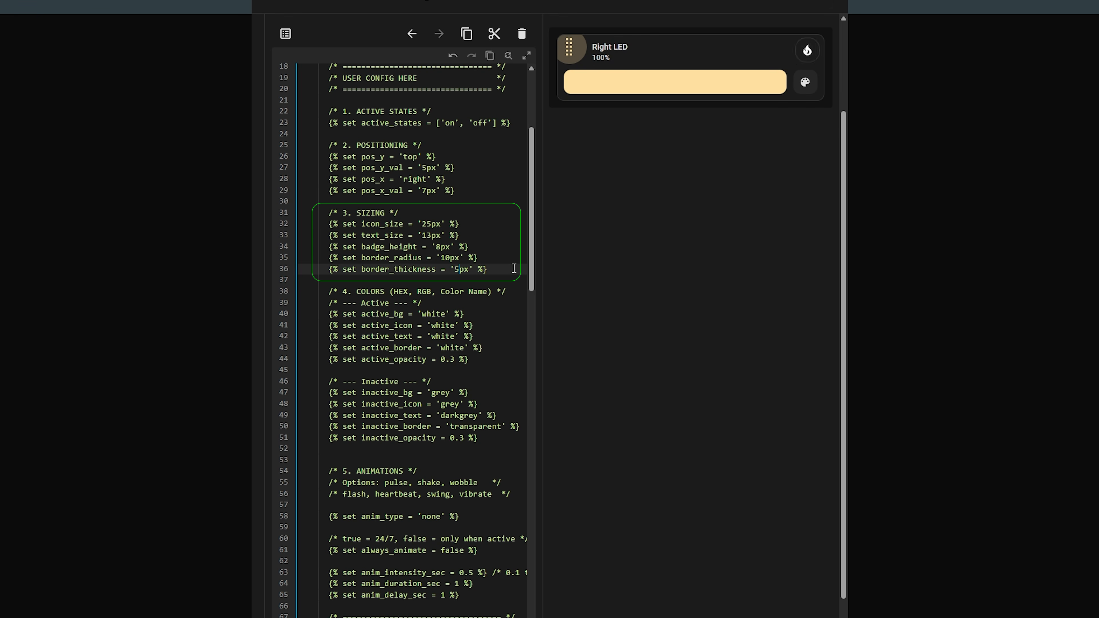
pyautogui.press('BackSpace')
pyautogui.write('3')
pyautogui.press('BackSpace')
pyautogui.write('0')
pyautogui.moveTo(450, 426); pyautogui.dragTo(502, 427)
pyautogui.hotkey('ctrl', 'c')
pyautogui.moveTo(440, 347); pyautogui.dragTo(465, 347)
pyautogui.hotkey('ctrl', 'v')
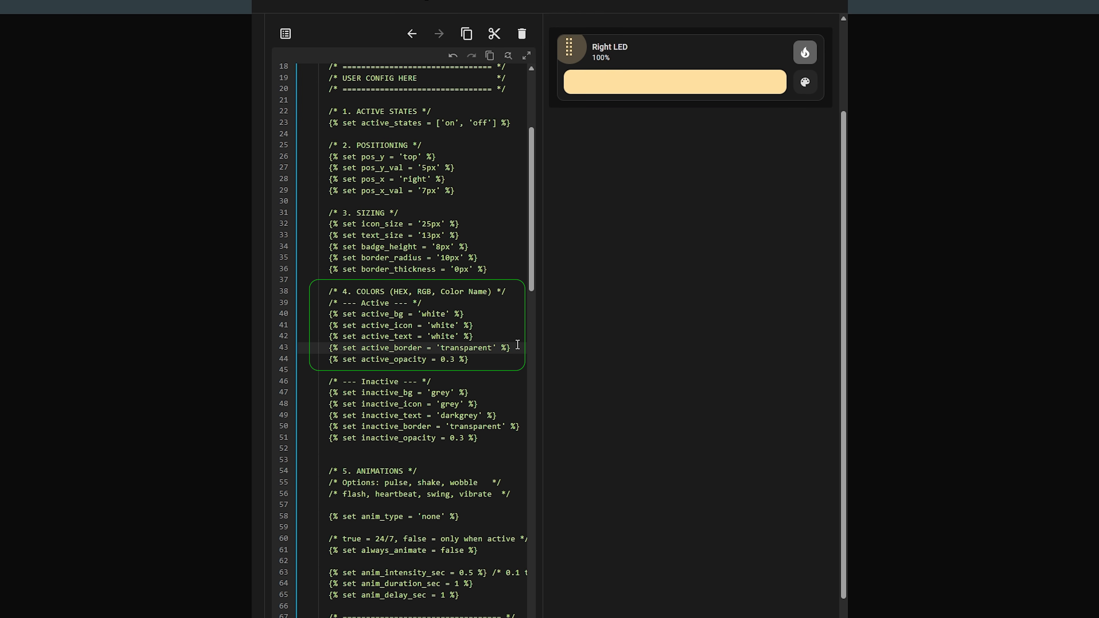
# Step: Set active_bg to #ff6f00 using the RGB colour picker
pyautogui.click(521, 290)
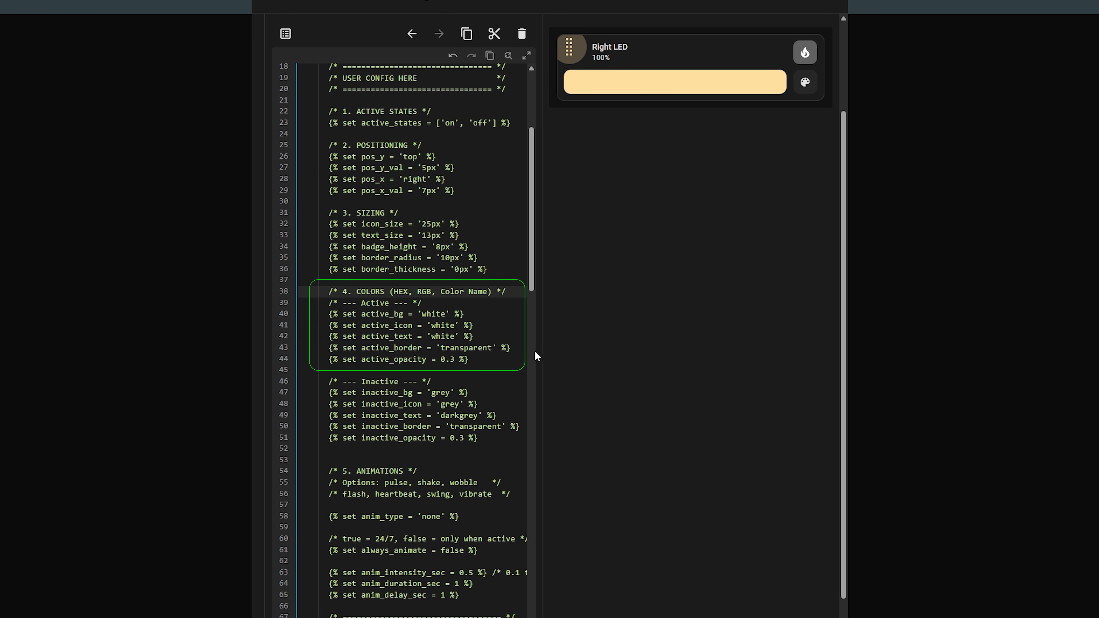
pyautogui.click(599, 617)
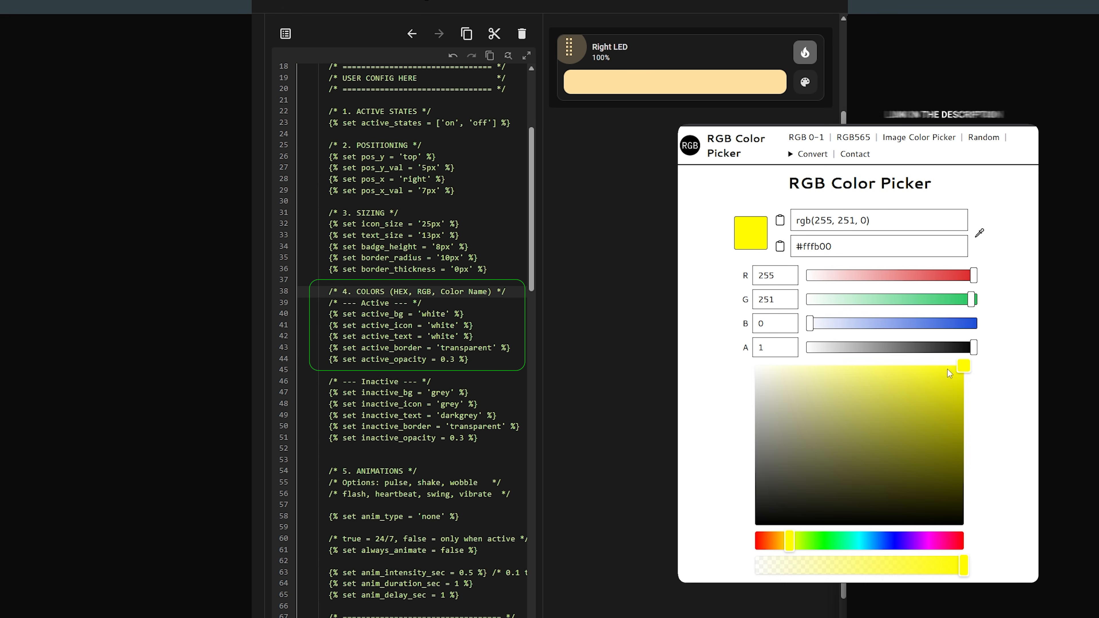
pyautogui.moveTo(789, 541); pyautogui.dragTo(770, 540)
pyautogui.moveTo(847, 250); pyautogui.dragTo(792, 254)
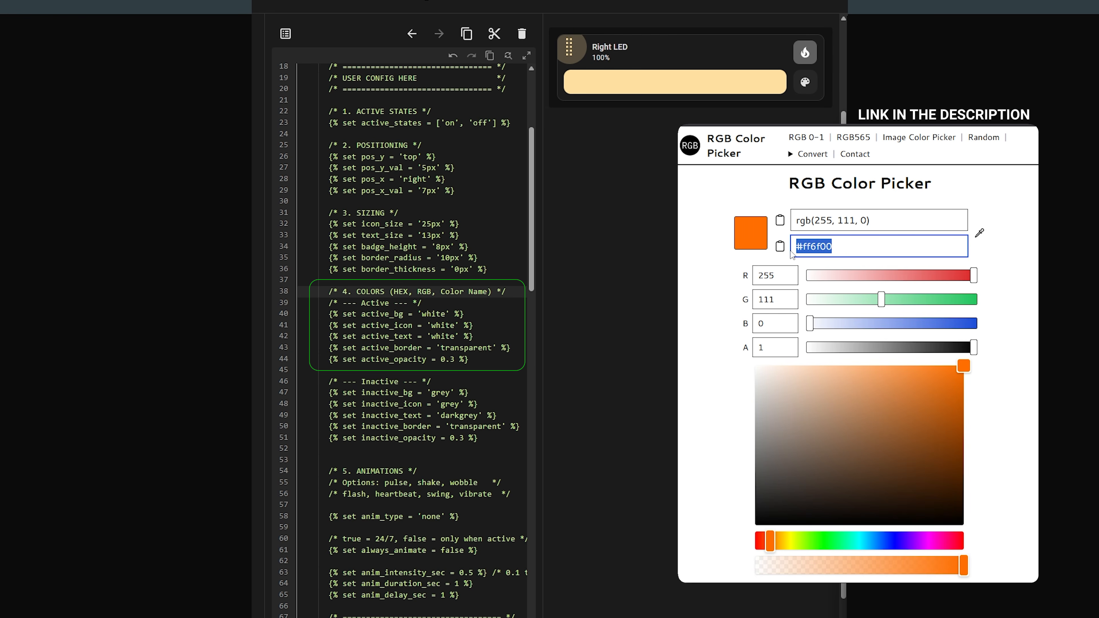
pyautogui.hotkey('ctrl', 'c')
pyautogui.doubleClick(446, 314)
pyautogui.hotkey('ctrl', 'v')
# Step: Set the active icon colour to #ffa100 from the colour picker
pyautogui.moveTo(771, 540); pyautogui.dragTo(777, 538)
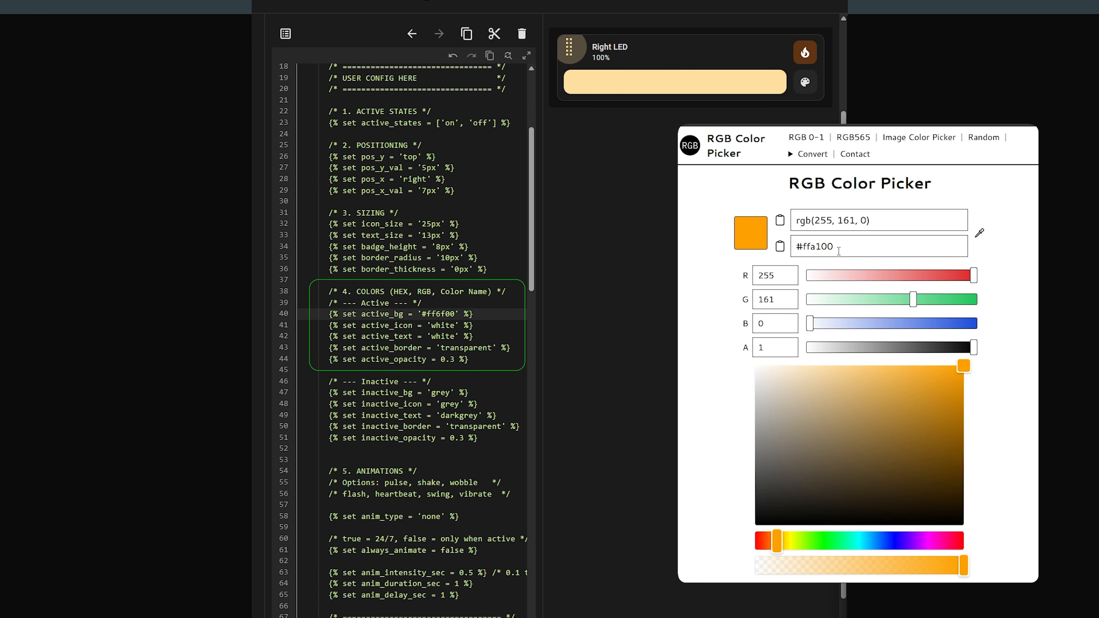
pyautogui.moveTo(839, 250); pyautogui.dragTo(796, 260)
pyautogui.doubleClick(439, 326)
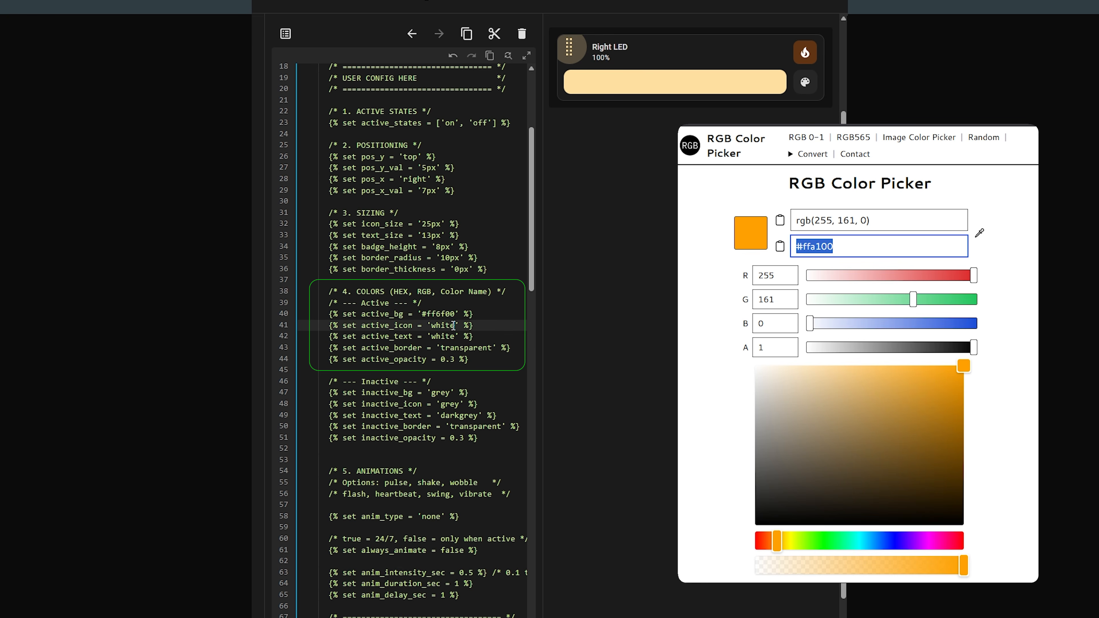
pyautogui.hotkey('ctrl', 'v')
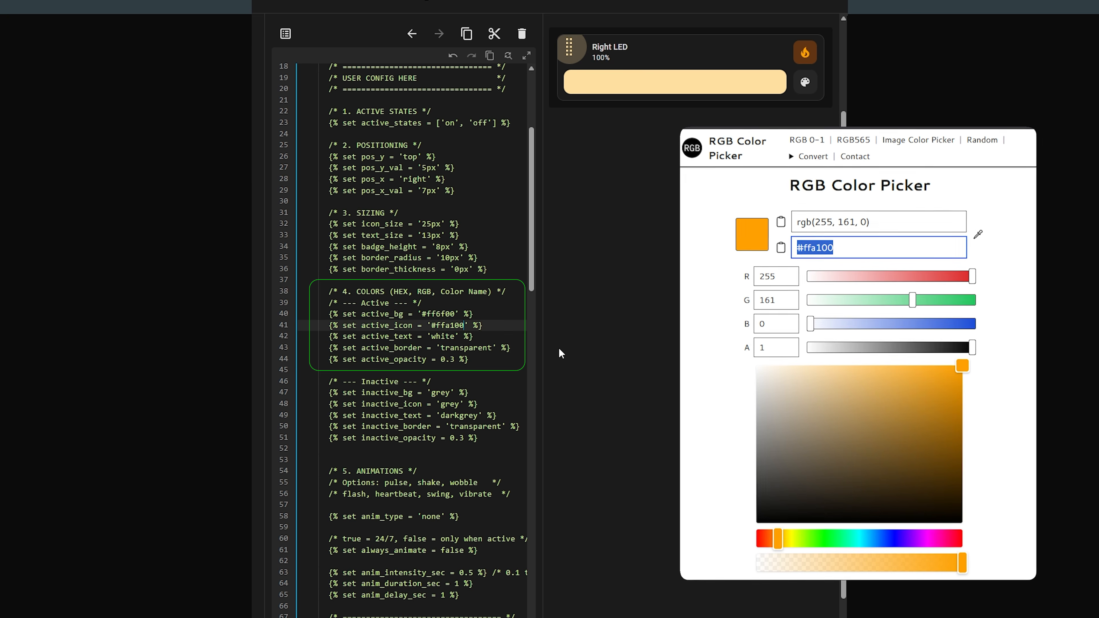
# Step: Try active_opacity values 0.1 and 0.9, then leave it at 0.3
pyautogui.click(452, 359)
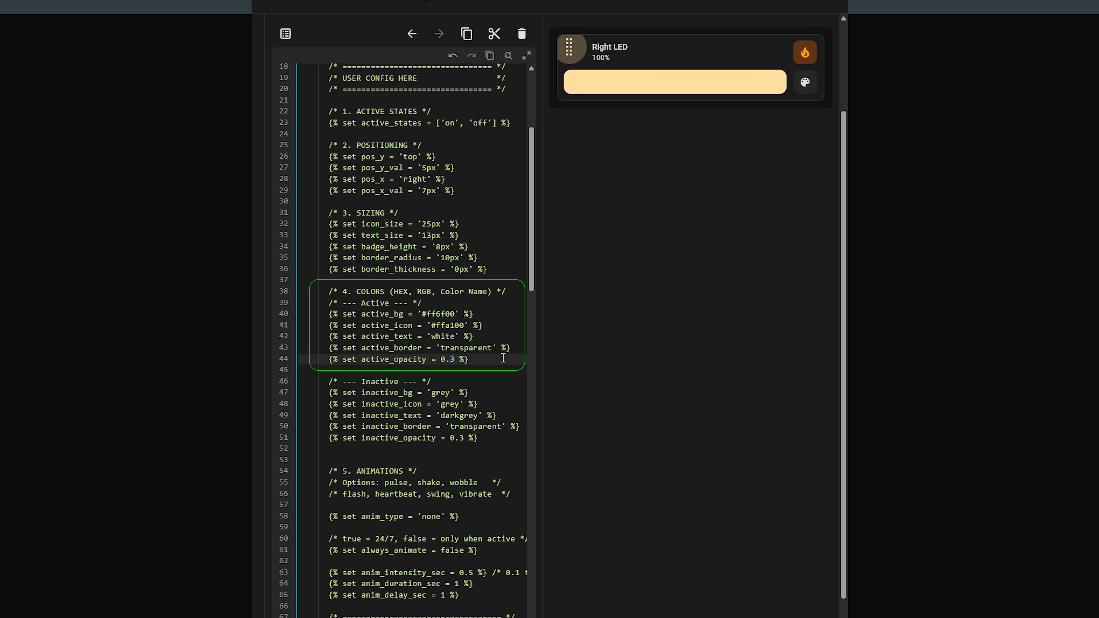
pyautogui.press('Delete')
pyautogui.write('1')
pyautogui.press('BackSpace')
pyautogui.write('9')
pyautogui.press('BackSpace')
pyautogui.write('3')
# Step: Set anim_type to 'flash' after trying pulse and heartbeat
pyautogui.click(521, 470)
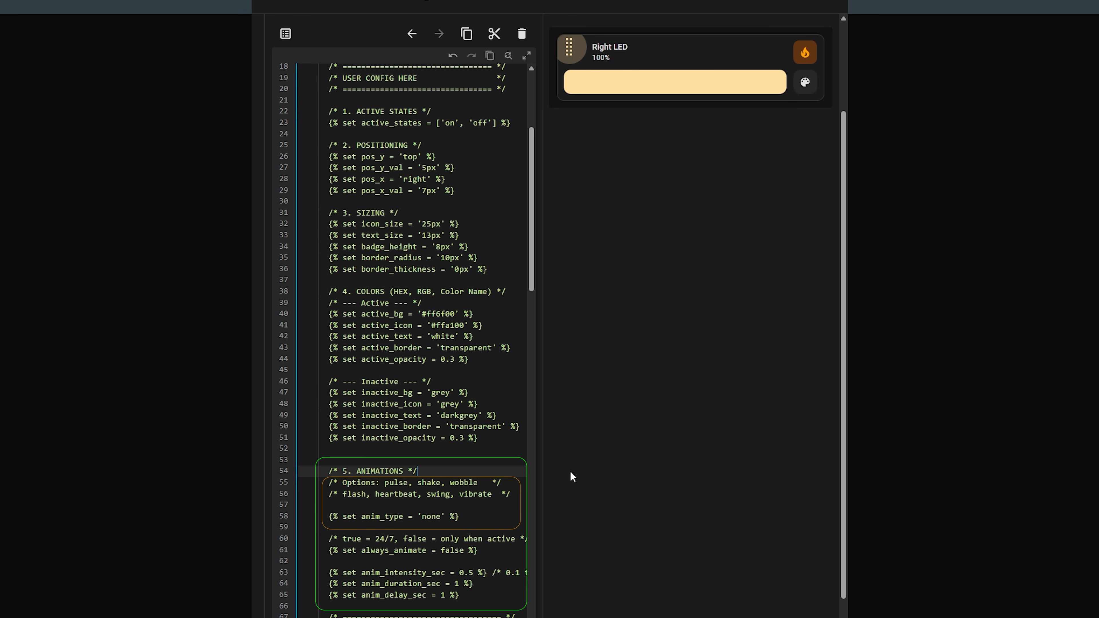
pyautogui.doubleClick(396, 483)
pyautogui.hotkey('ctrl', 'c')
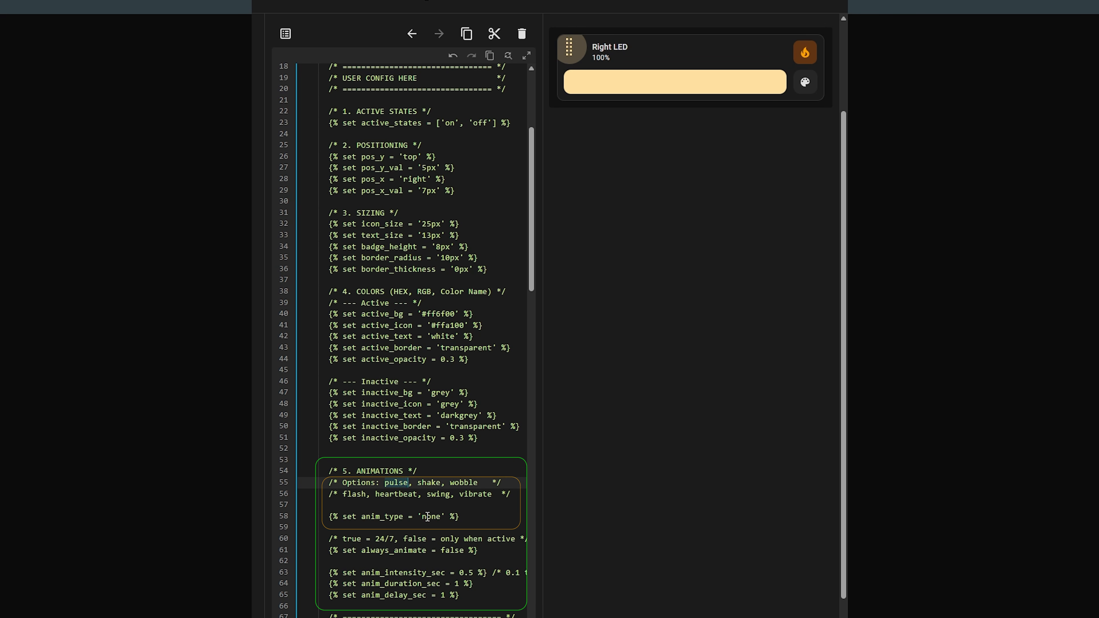
pyautogui.doubleClick(431, 516)
pyautogui.hotkey('ctrl', 'v')
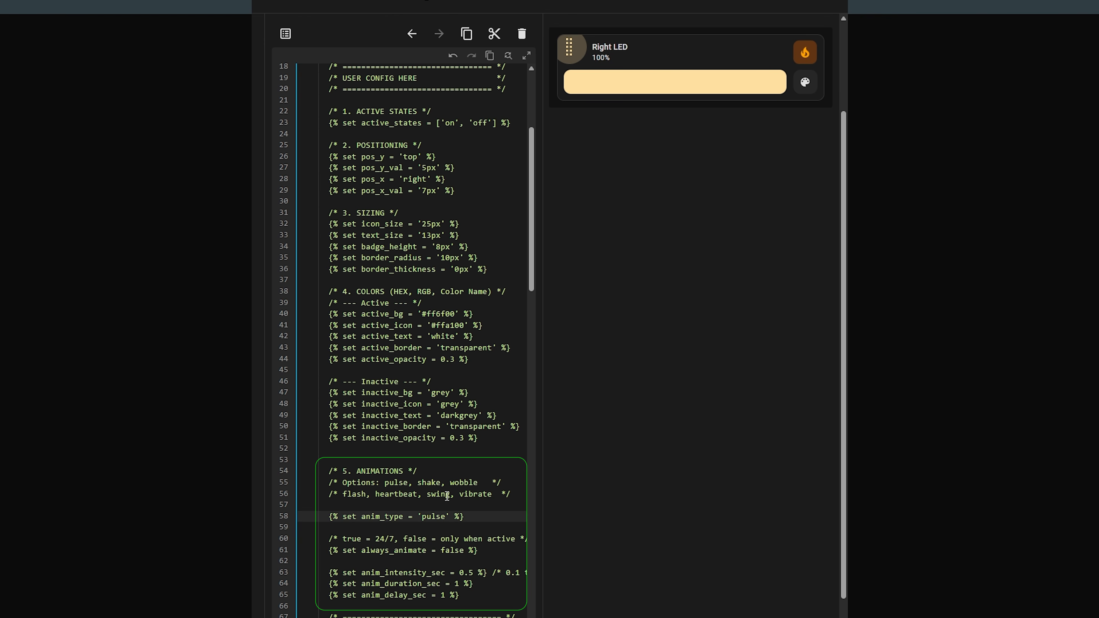
pyautogui.doubleClick(405, 493)
pyautogui.hotkey('ctrl', 'c')
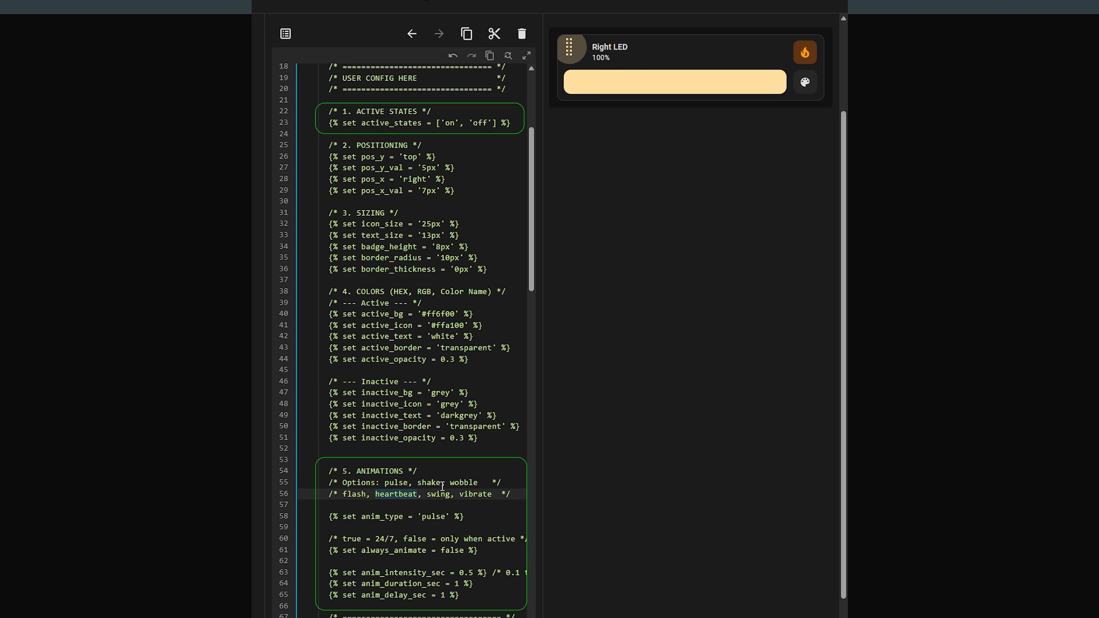
pyautogui.doubleClick(445, 516)
pyautogui.hotkey('ctrl', 'v')
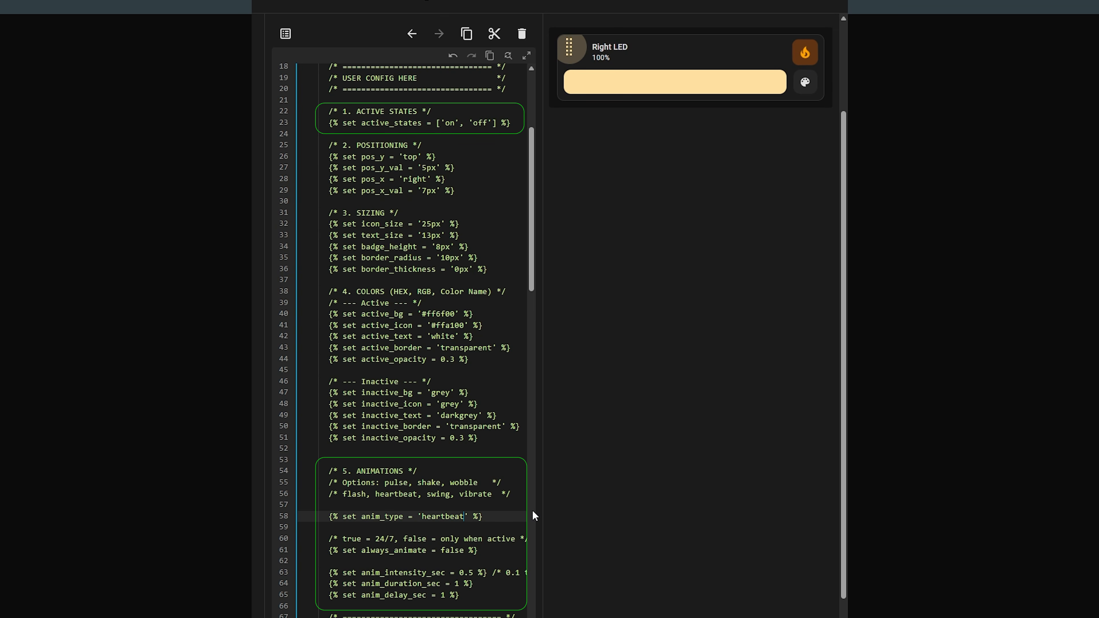
pyautogui.doubleClick(359, 494)
pyautogui.hotkey('ctrl', 'c')
pyautogui.doubleClick(447, 517)
pyautogui.hotkey('ctrl', 'v')
# Step: Set always_animate to true, anim_intensity_sec 0.1, and anim_duration_sec and anim_delay_sec to 3
pyautogui.click(459, 550)
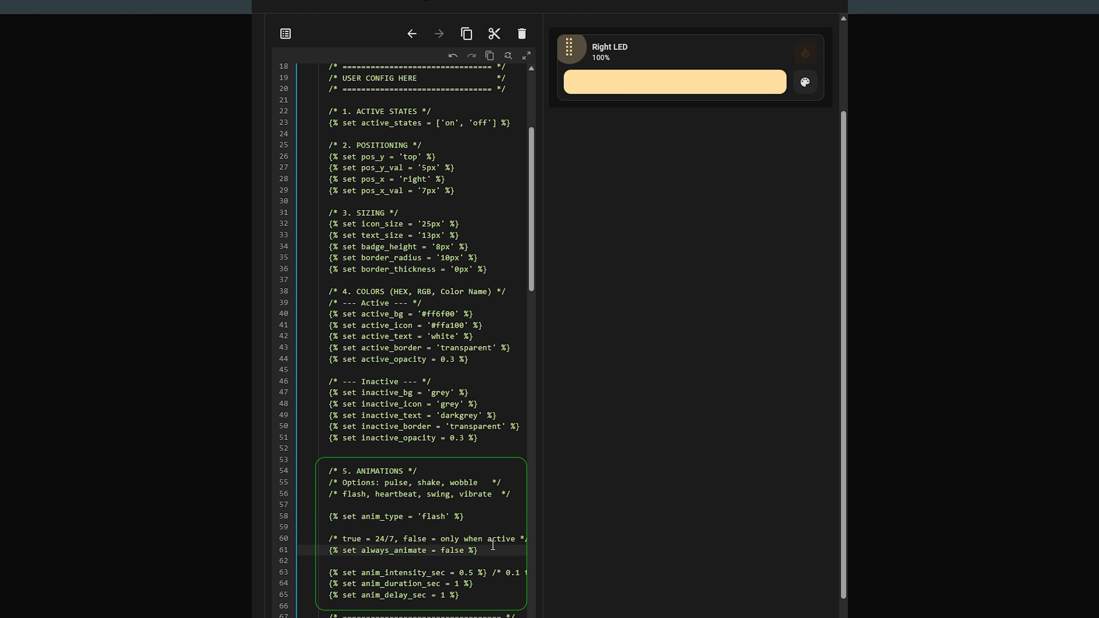
pyautogui.doubleClick(459, 550)
pyautogui.write('true')
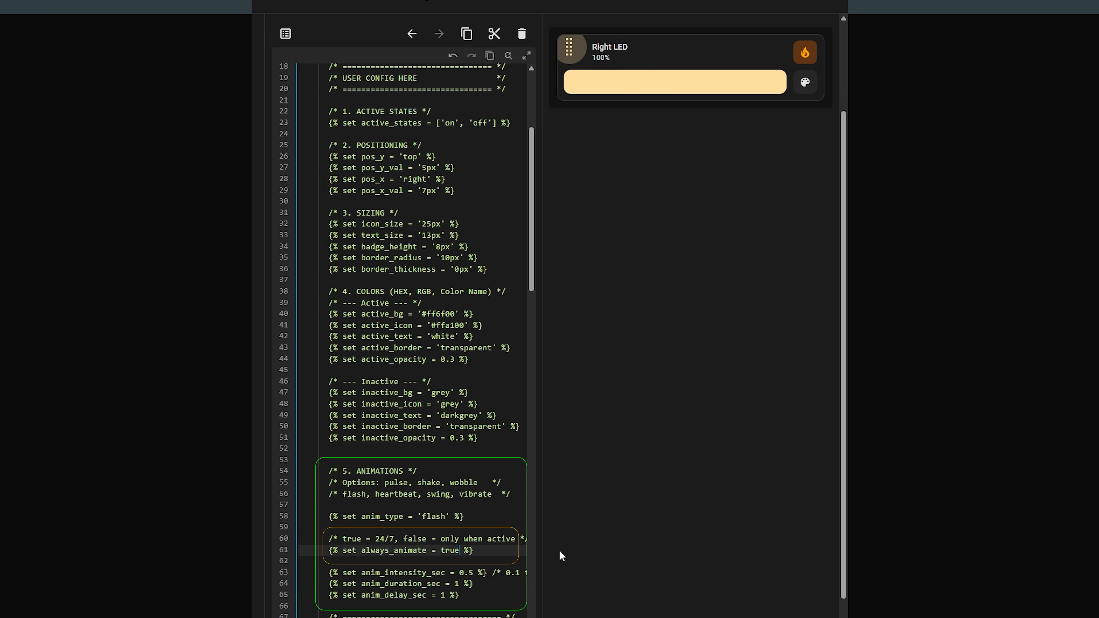
pyautogui.doubleClick(473, 572)
pyautogui.write('1')
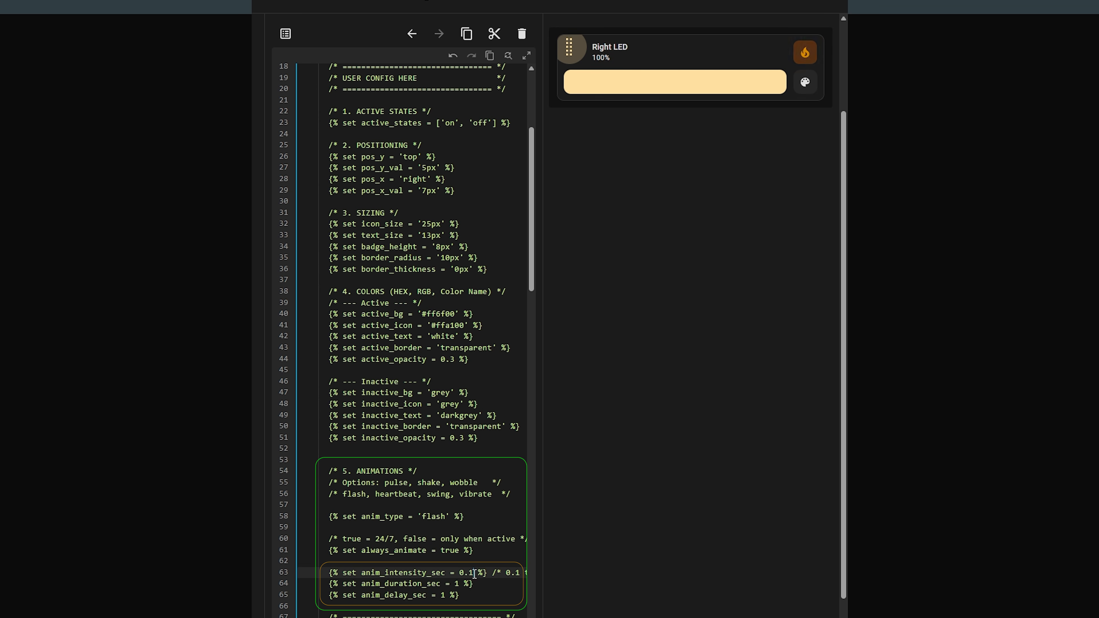
pyautogui.click(473, 585)
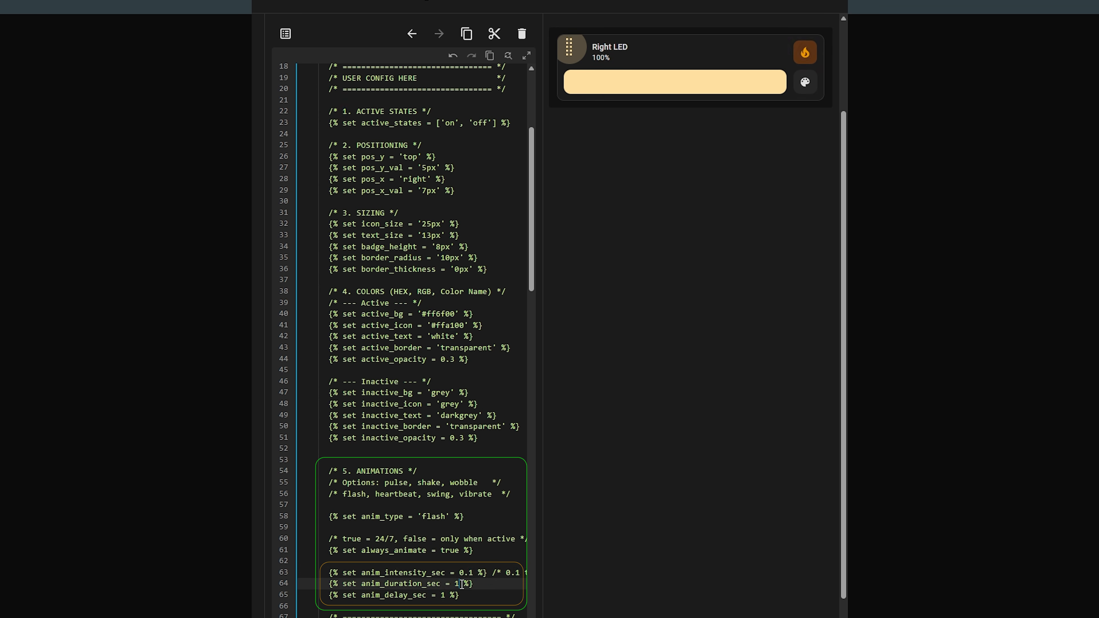
pyautogui.write('3')
pyautogui.doubleClick(441, 597)
pyautogui.write('3')
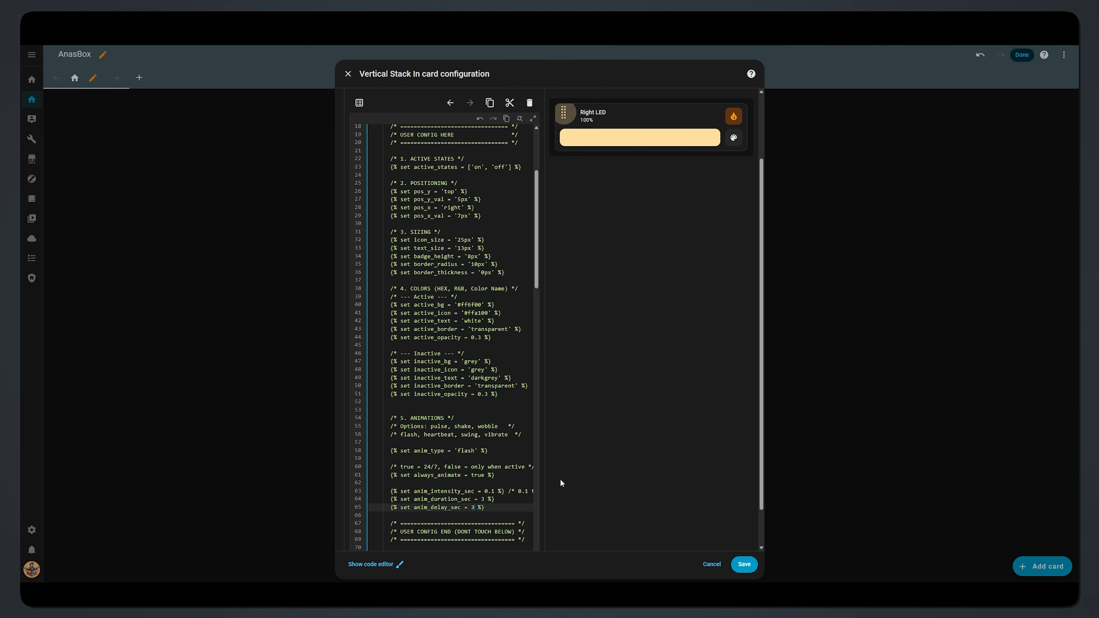
# Step: Add a Manual card to the stack and paste the README's button badge card YAML into it
pyautogui.scroll(3, 564, 526)
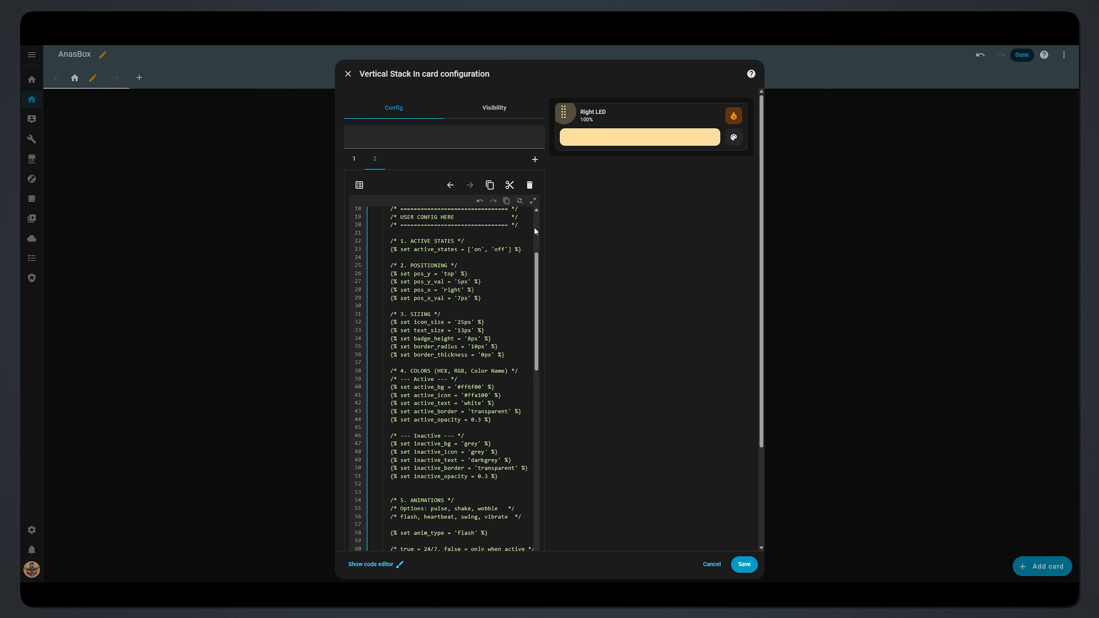
pyautogui.click(535, 159)
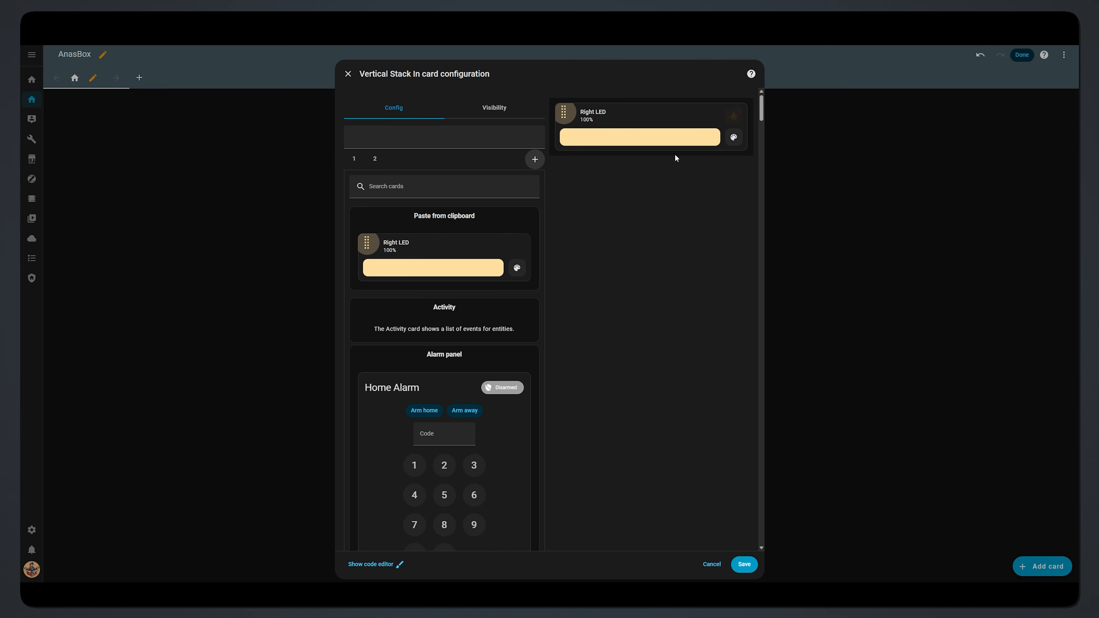
pyautogui.moveTo(762, 113); pyautogui.dragTo(768, 535)
pyautogui.click(512, 503)
pyautogui.click(385, 218)
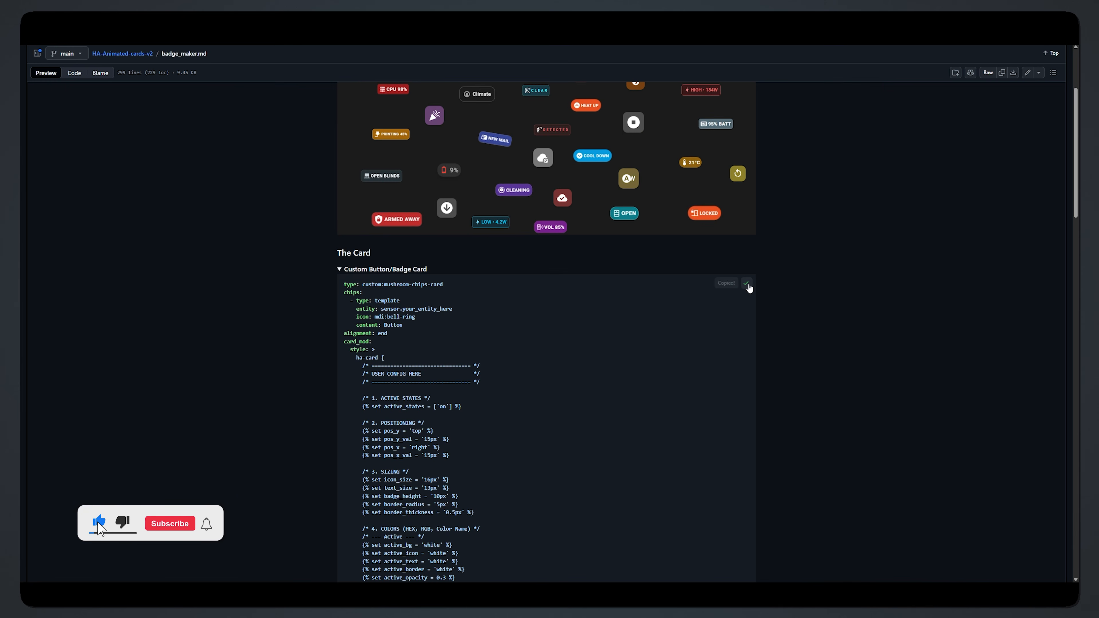
pyautogui.click(735, 284)
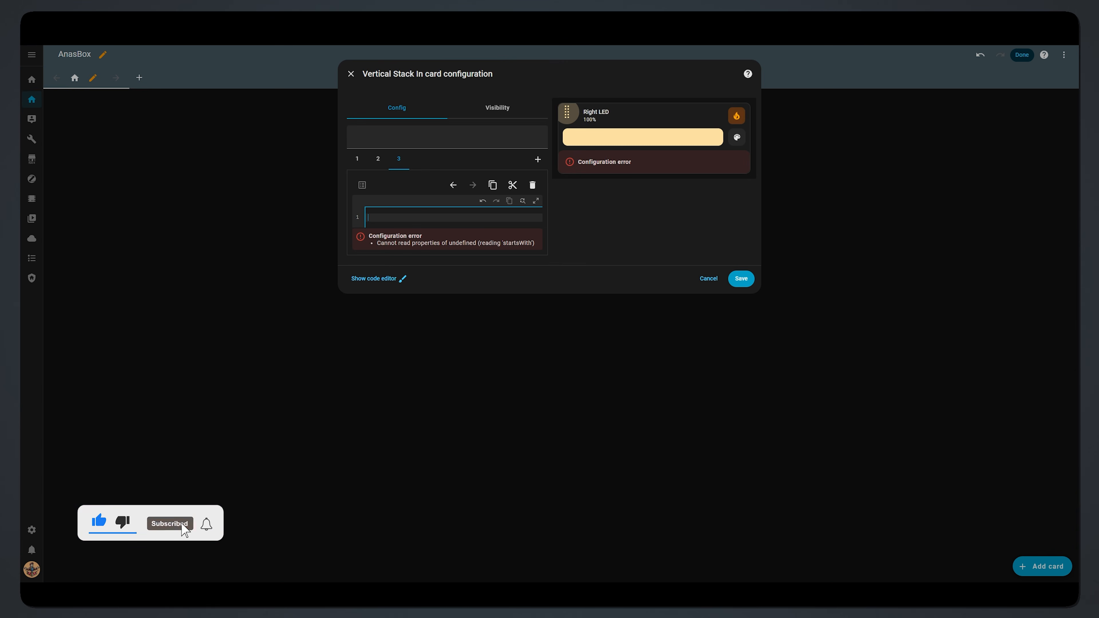
pyautogui.hotkey('ctrl', 'v')
pyautogui.scroll(15, 437, 221)
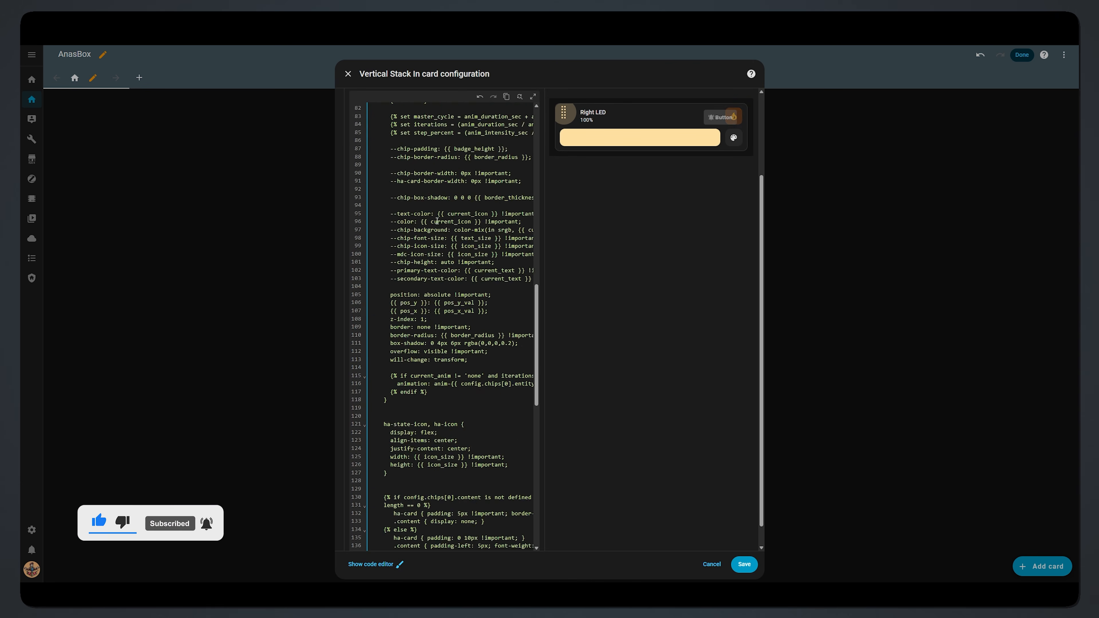
# Step: Move the badge by setting pos_x_val to 60px and pos_y_val to 10px
pyautogui.click(464, 283)
pyautogui.press('BackSpace')
pyautogui.press('BackSpace')
pyautogui.write("60px' %}")
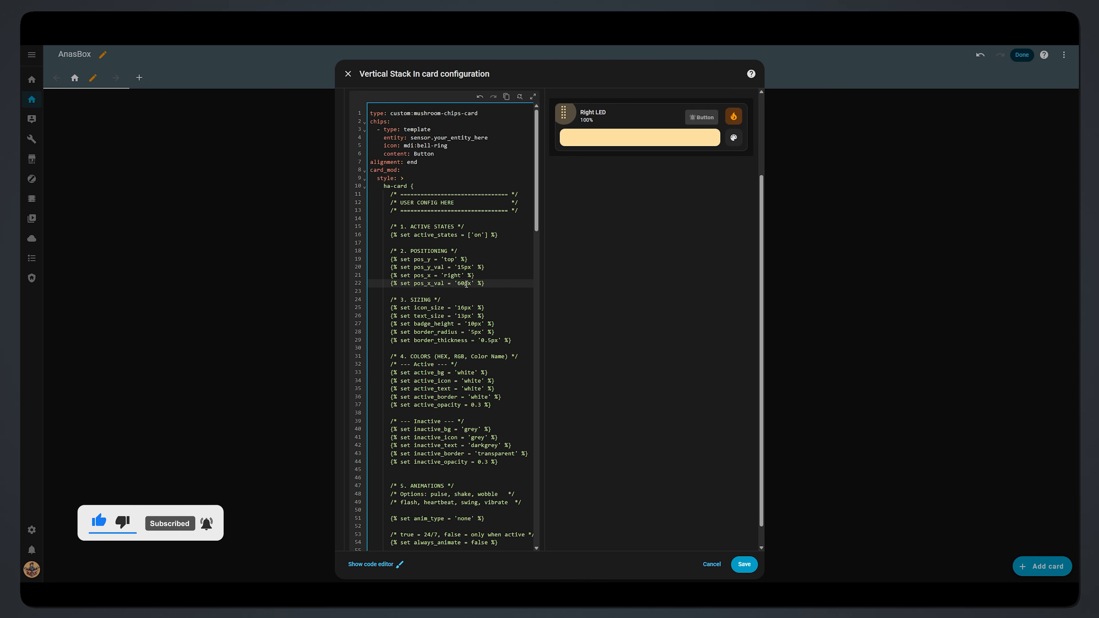
pyautogui.click(464, 267)
pyautogui.press('BackSpace')
pyautogui.write('0')
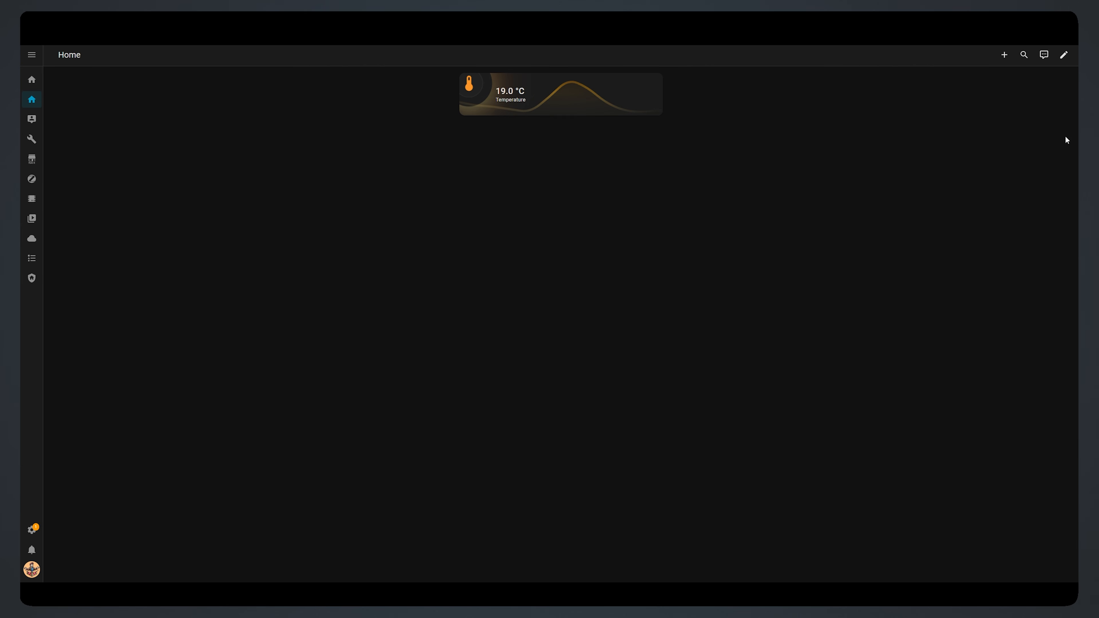
# Step: Edit the dashboard, open the Temperature stack card's configuration, and return to the GitHub README
pyautogui.click(1063, 55)
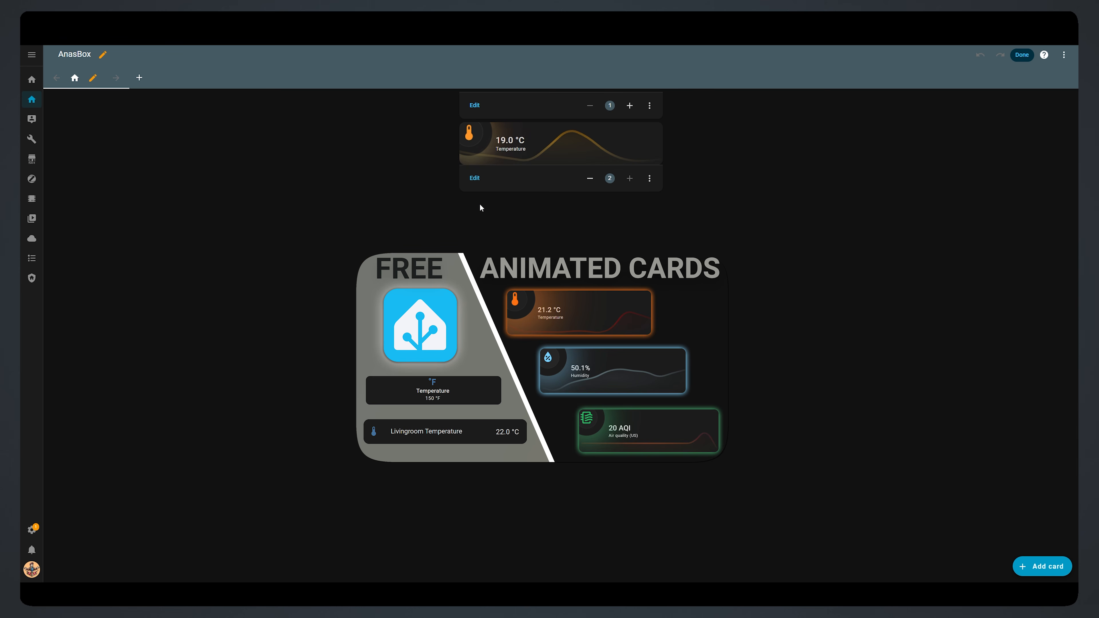
pyautogui.click(474, 179)
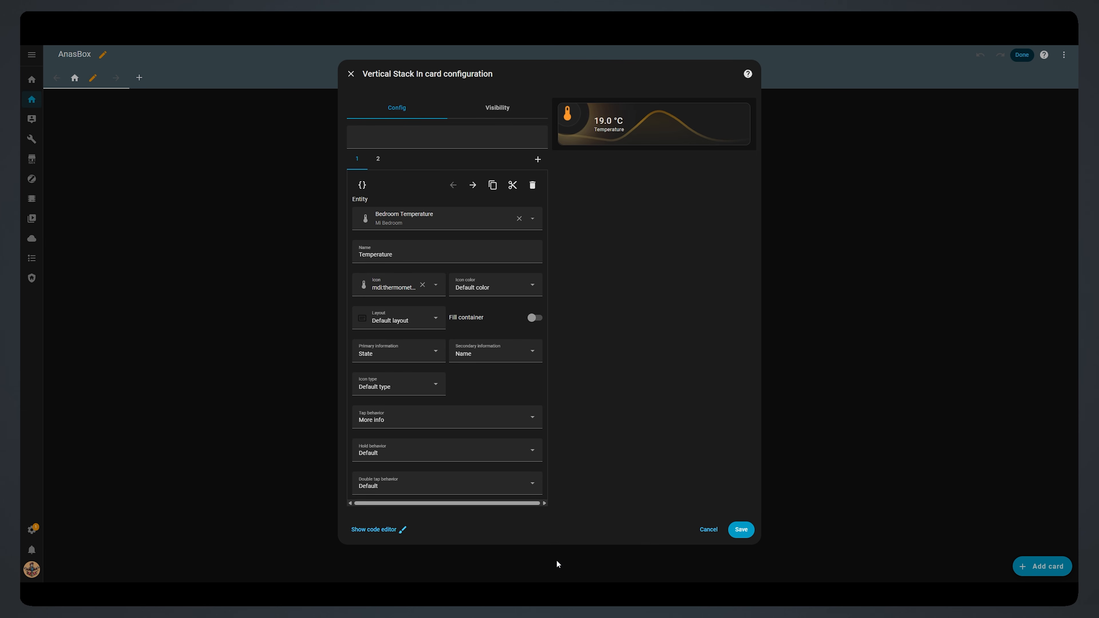
pyautogui.click(569, 560)
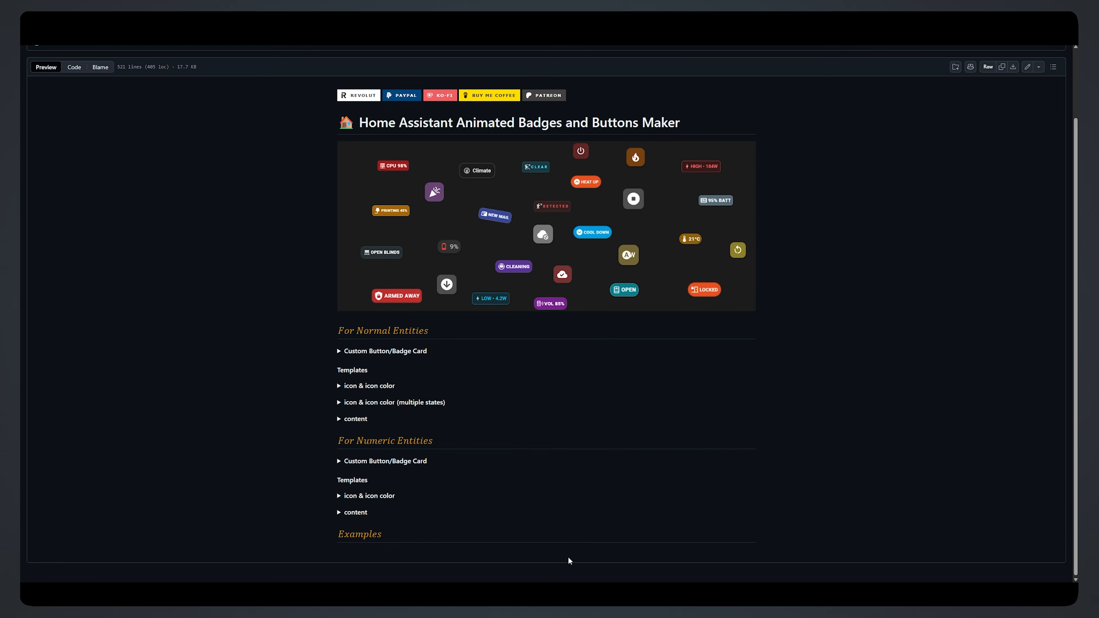
# Step: Expand the For Numeric Entities Custom Button/Badge Card section and copy its YAML
pyautogui.click(427, 463)
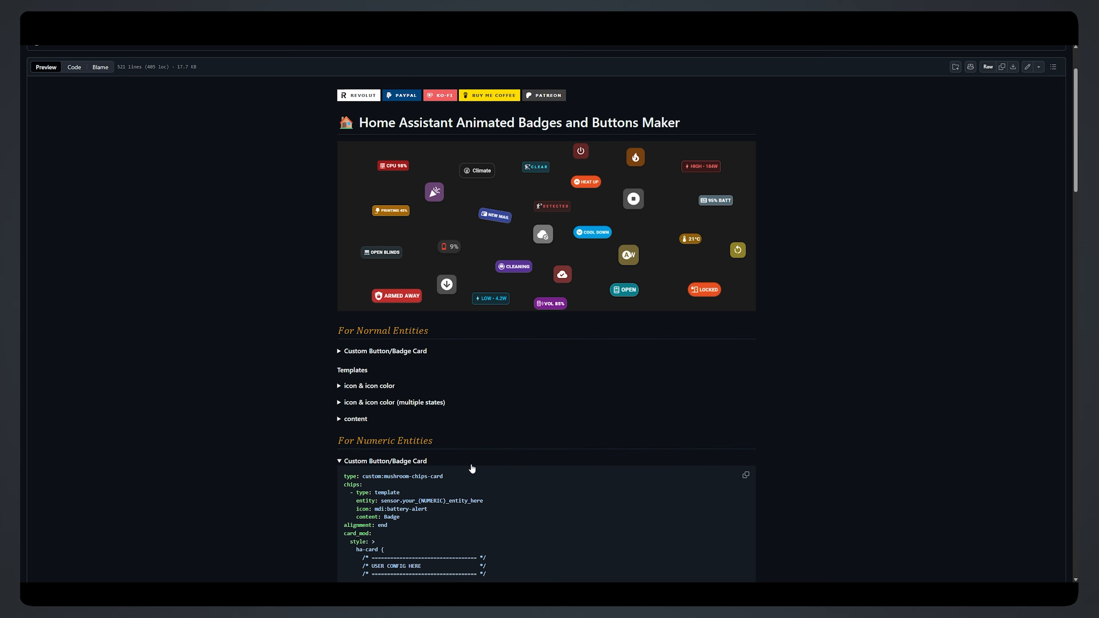
pyautogui.scroll(-5, 812, 484)
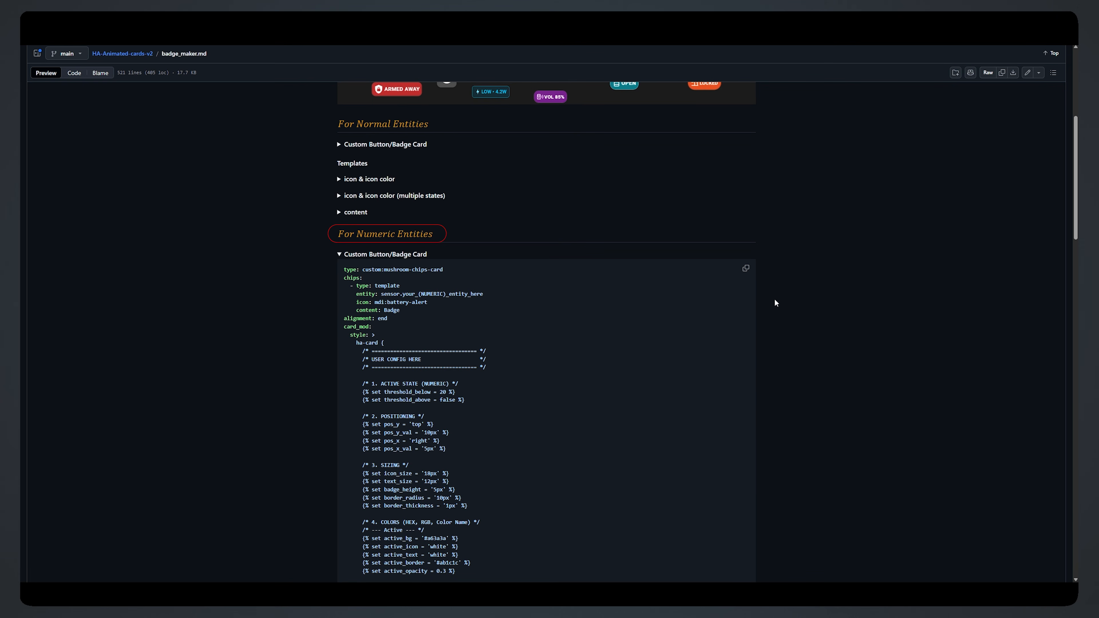
pyautogui.click(746, 269)
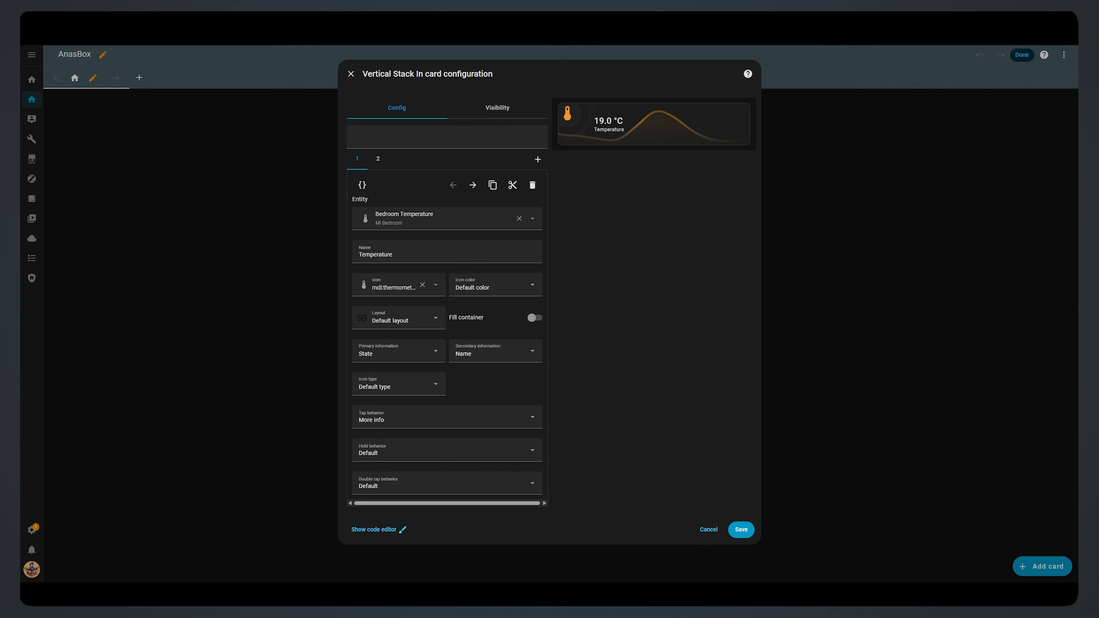
# Step: Add a Manual third stack card, replace its placeholder with the numeric badge YAML, then show it visually
pyautogui.click(537, 161)
pyautogui.moveTo(763, 108); pyautogui.dragTo(731, 535)
pyautogui.click(503, 501)
pyautogui.click(401, 229)
pyautogui.hotkey('ctrl', 'a')
pyautogui.press('BackSpace')
pyautogui.rightClick(378, 219)
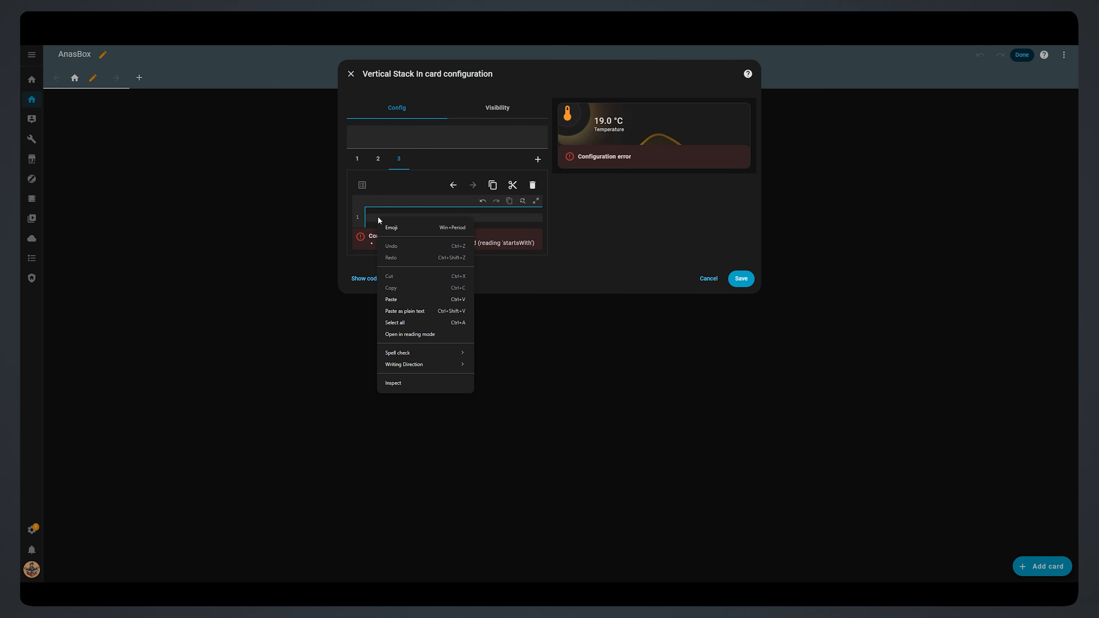
pyautogui.click(404, 301)
pyautogui.scroll(10, 404, 302)
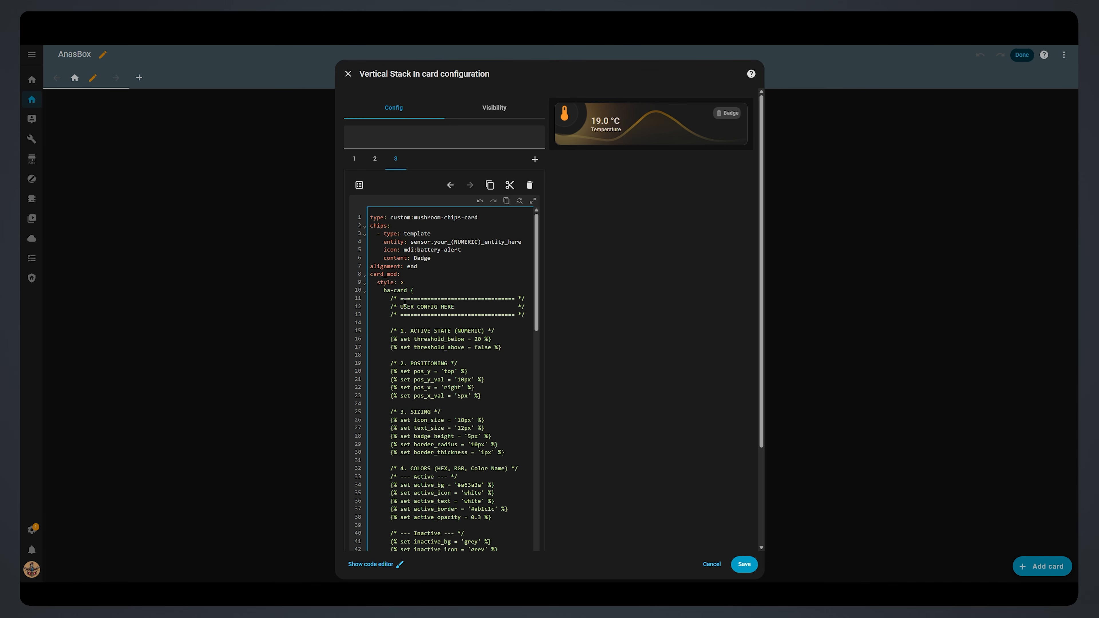
pyautogui.click(360, 185)
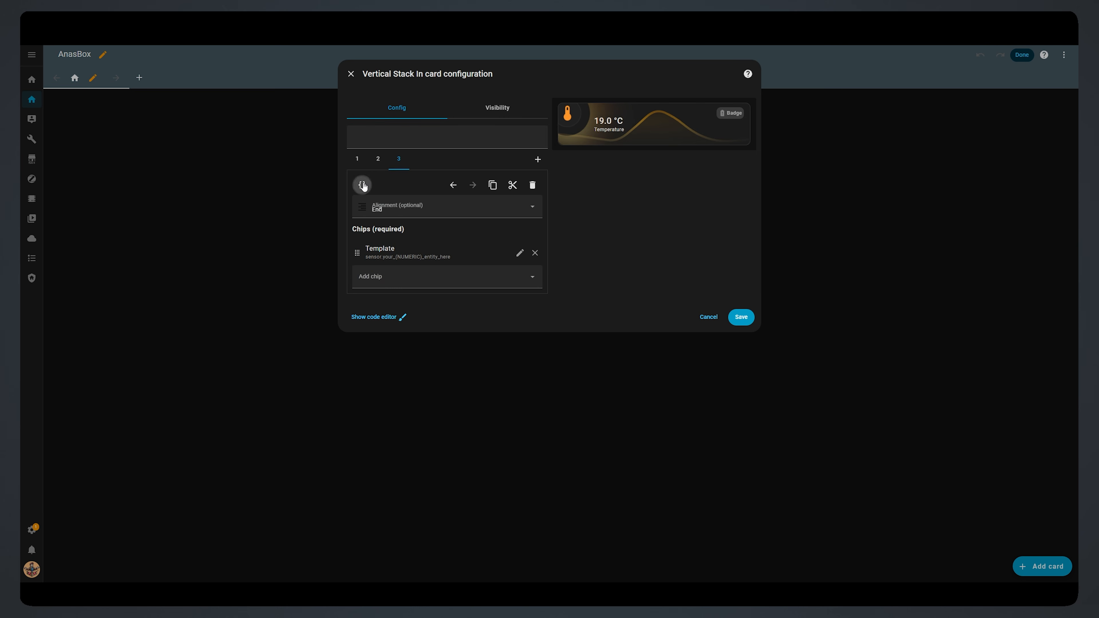
# Step: Set the Template chip's entity to Bedroom mi battery via a 'bedroom mi' search, then return to GitHub
pyautogui.click(519, 253)
pyautogui.click(443, 243)
pyautogui.write('bedroom mi')
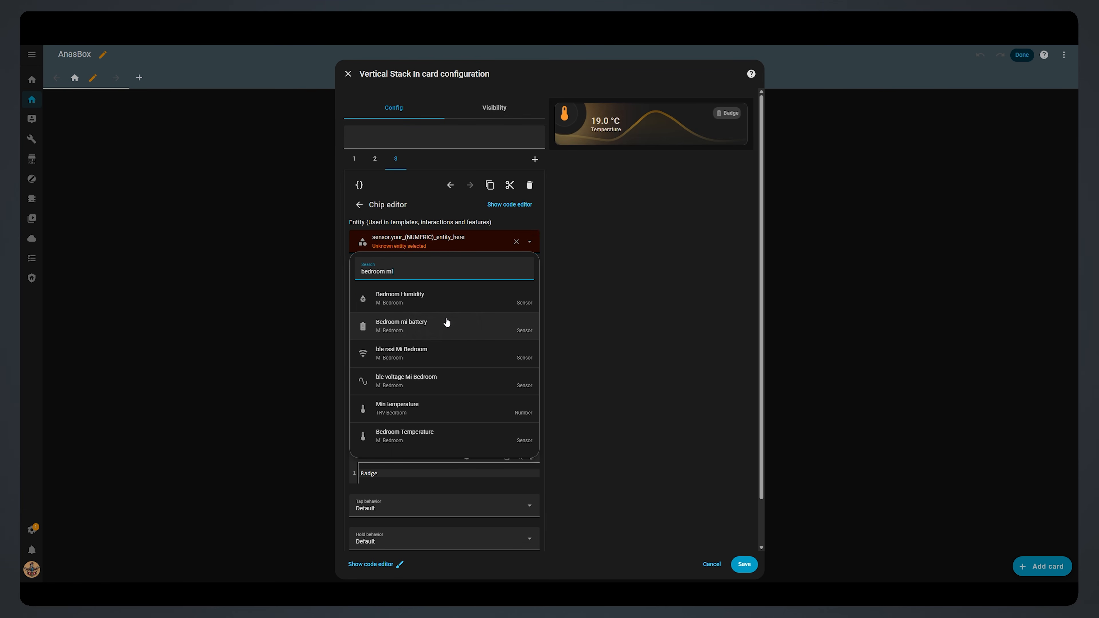
pyautogui.click(446, 323)
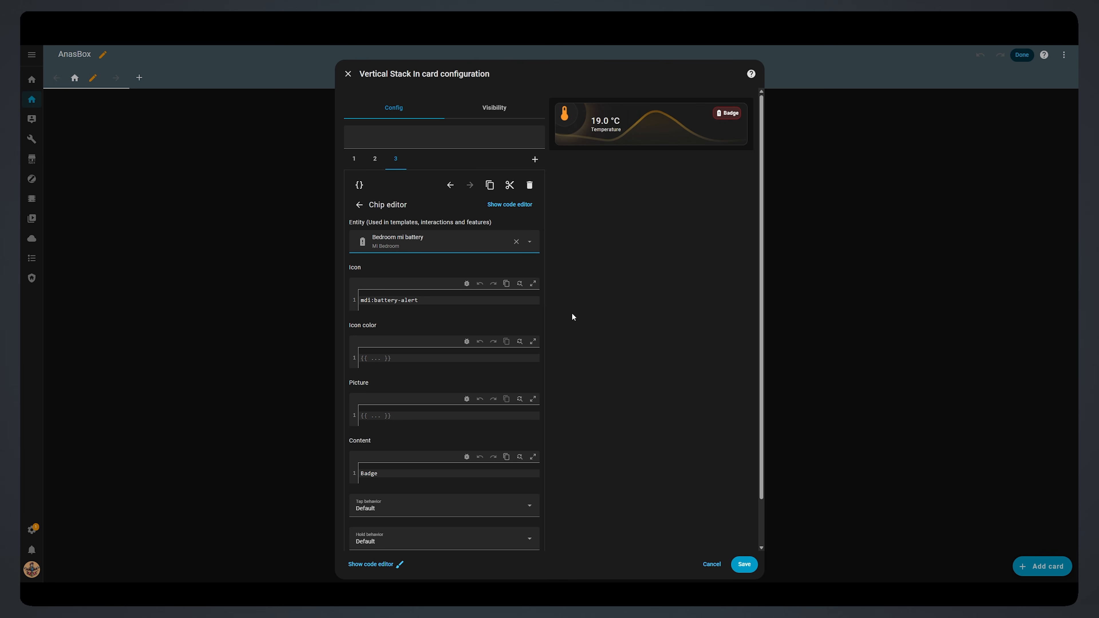
pyautogui.moveTo(560, 580)
pyautogui.click(575, 558)
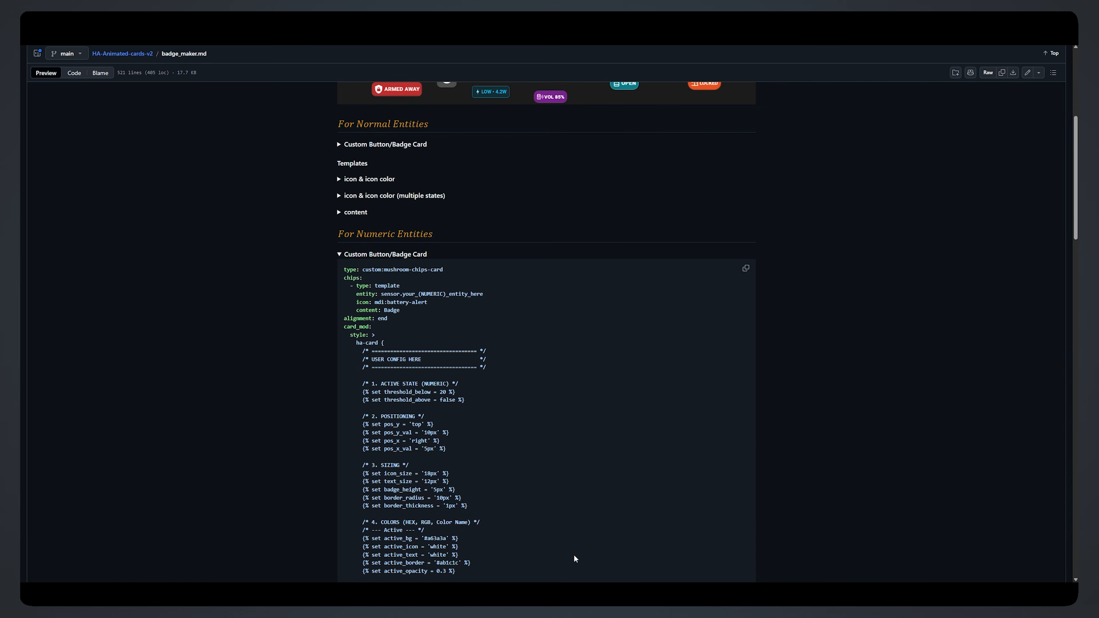
# Step: Reveal the content template {{states(entity)|float|round(0)}} and select the chip's Badge text for replacement
pyautogui.click(419, 256)
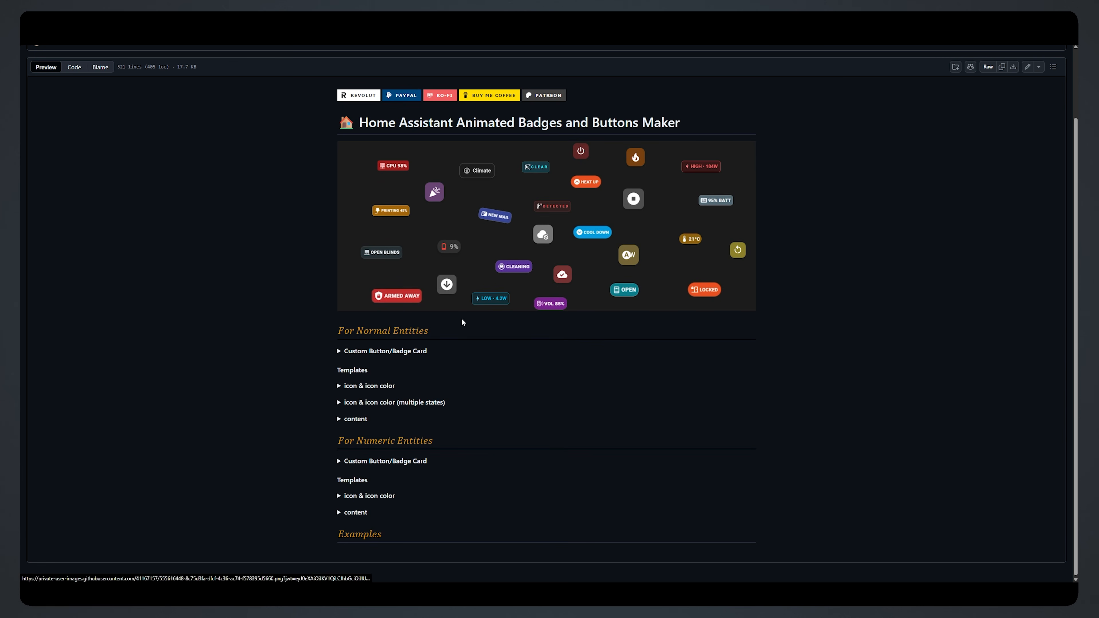
pyautogui.click(356, 513)
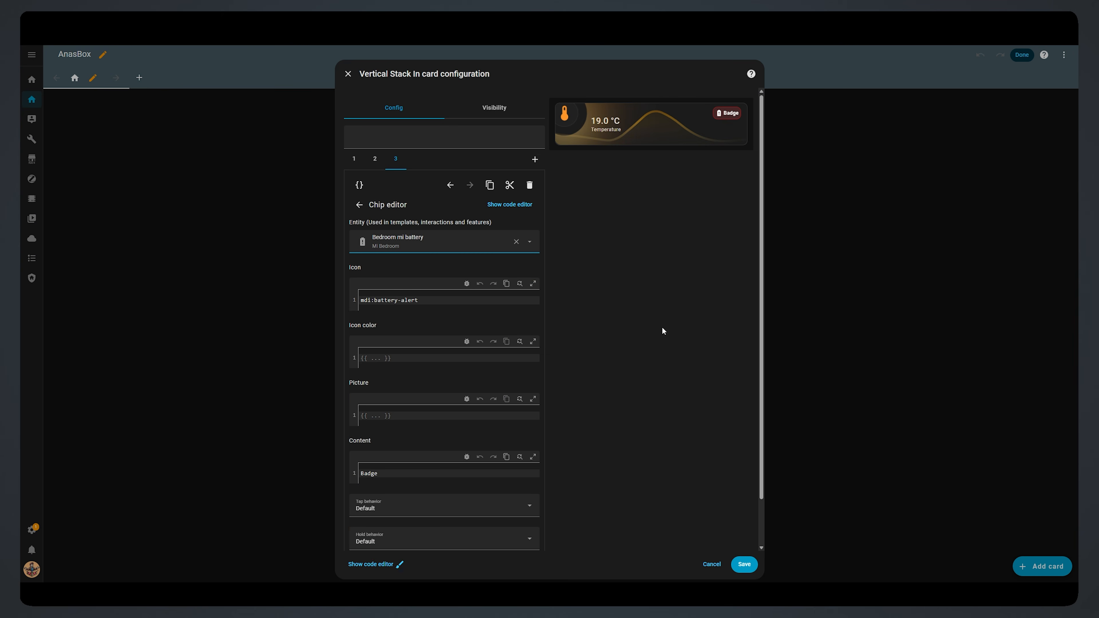
pyautogui.moveTo(386, 473); pyautogui.dragTo(353, 475)
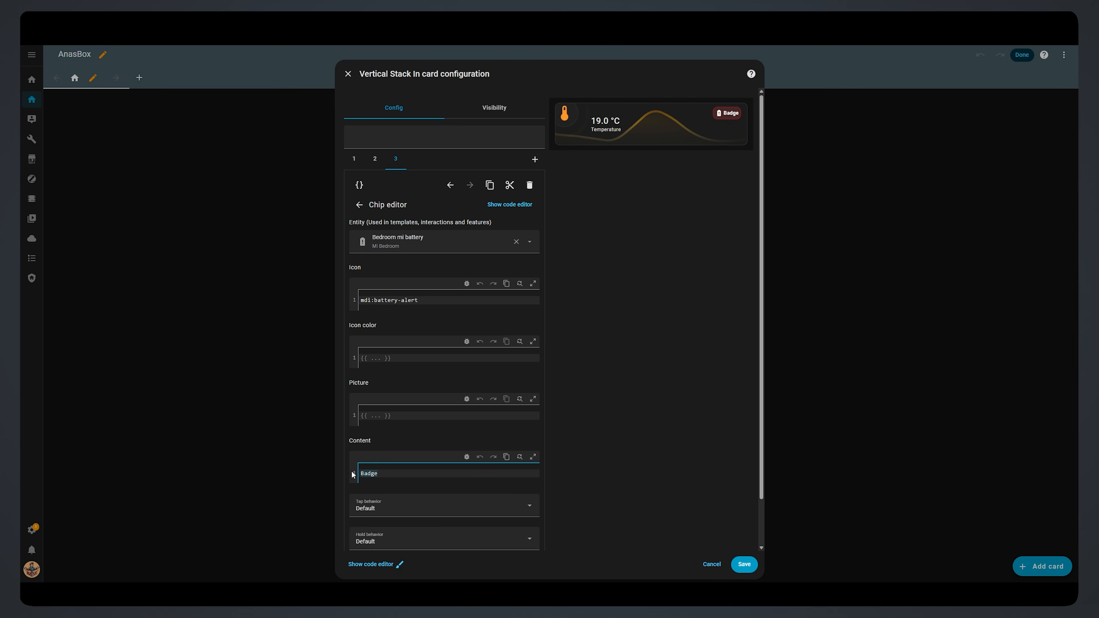
# Step: Set the chip content to {{states(entity)|float|round(0)}}% so the badge reads 8%
pyautogui.hotkey('ctrl', 'v')
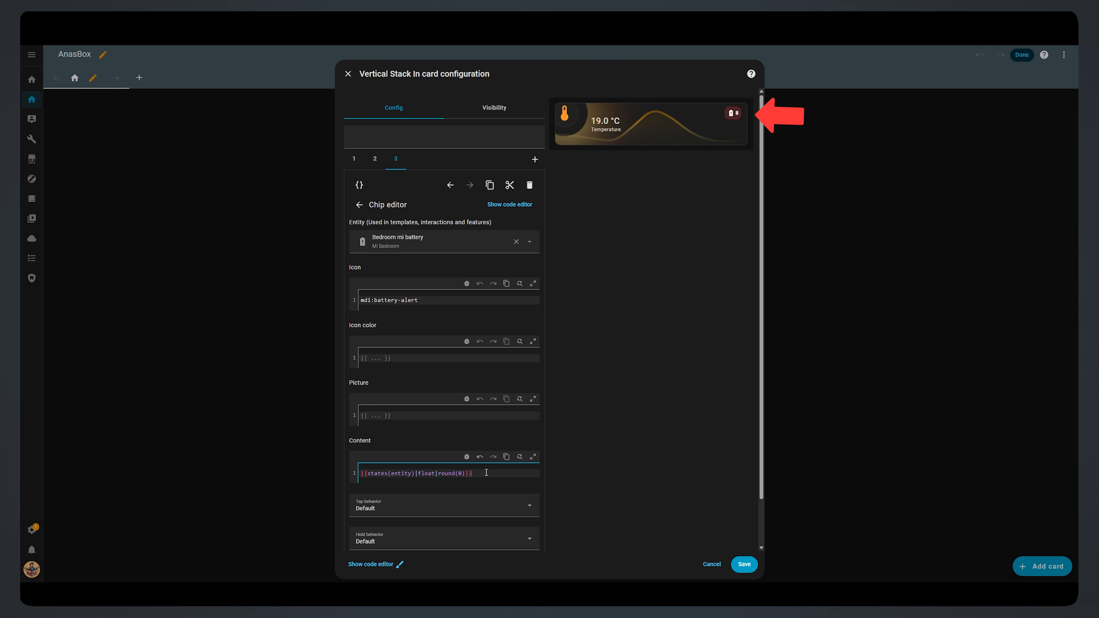
pyautogui.write('%')
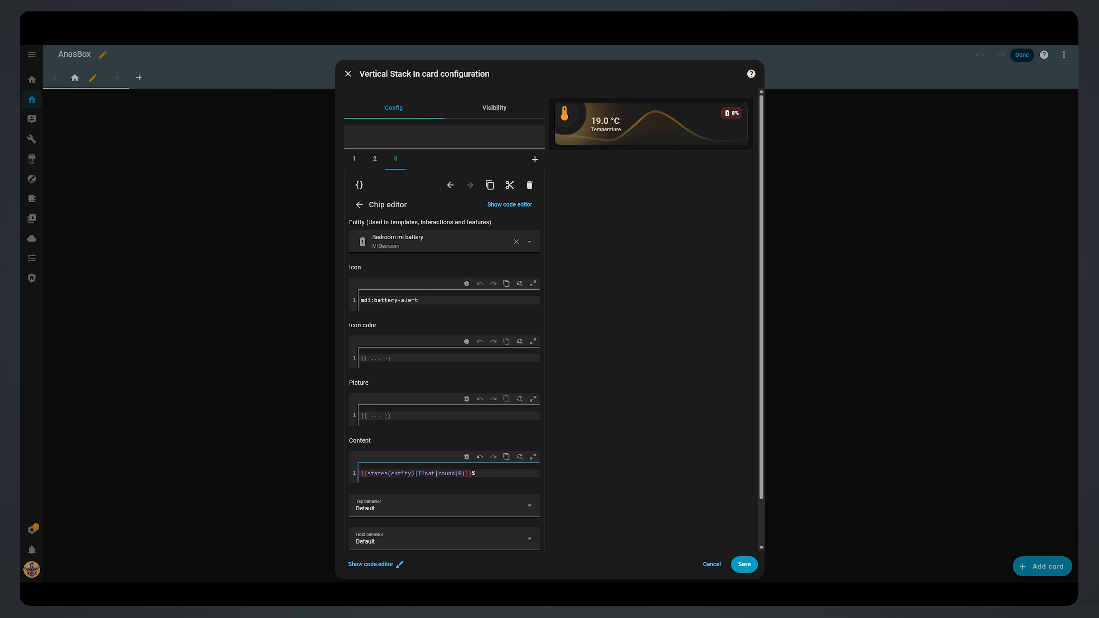
pyautogui.click(563, 559)
# Step: Copy the README's 'icon & icon color' template and select the chip's existing icon value
pyautogui.click(362, 512)
pyautogui.click(370, 496)
pyautogui.scroll(-2, 606, 517)
pyautogui.click(746, 441)
pyautogui.hotkey('alt', 'Tab')
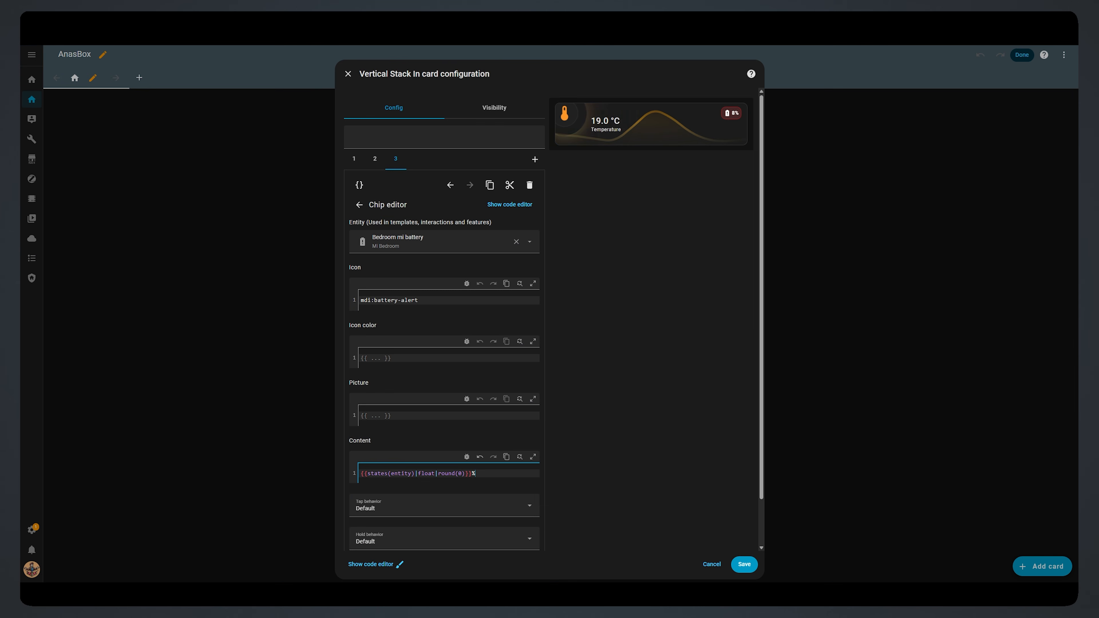
pyautogui.moveTo(419, 300); pyautogui.dragTo(375, 303)
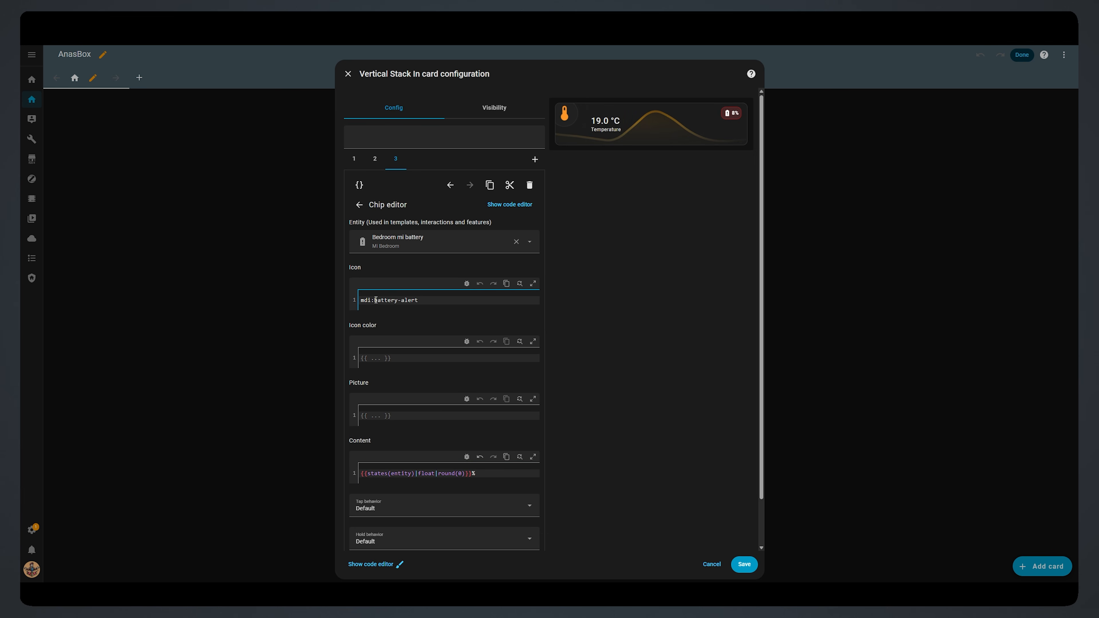
# Step: Paste the if/elif/else template into Icon and Icon color, with icons mdi:battery-20, mdi:battery-50, mdi:battery
pyautogui.hotkey('ctrl', 'v')
pyautogui.rightClick(398, 404)
pyautogui.click(429, 315)
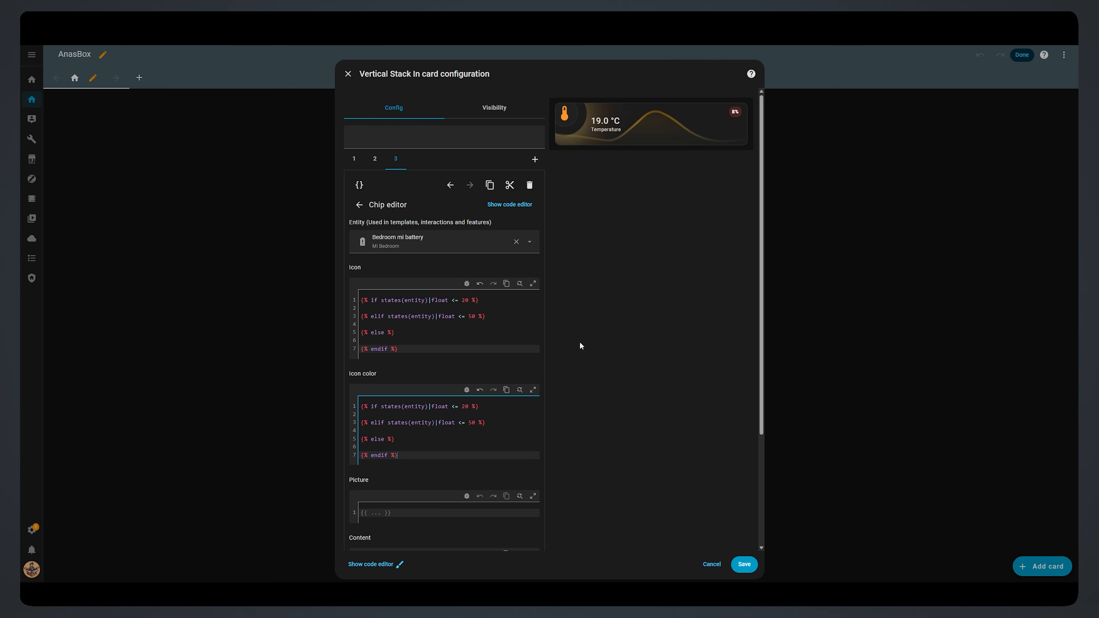
pyautogui.click(491, 306)
pyautogui.write('mdi:')
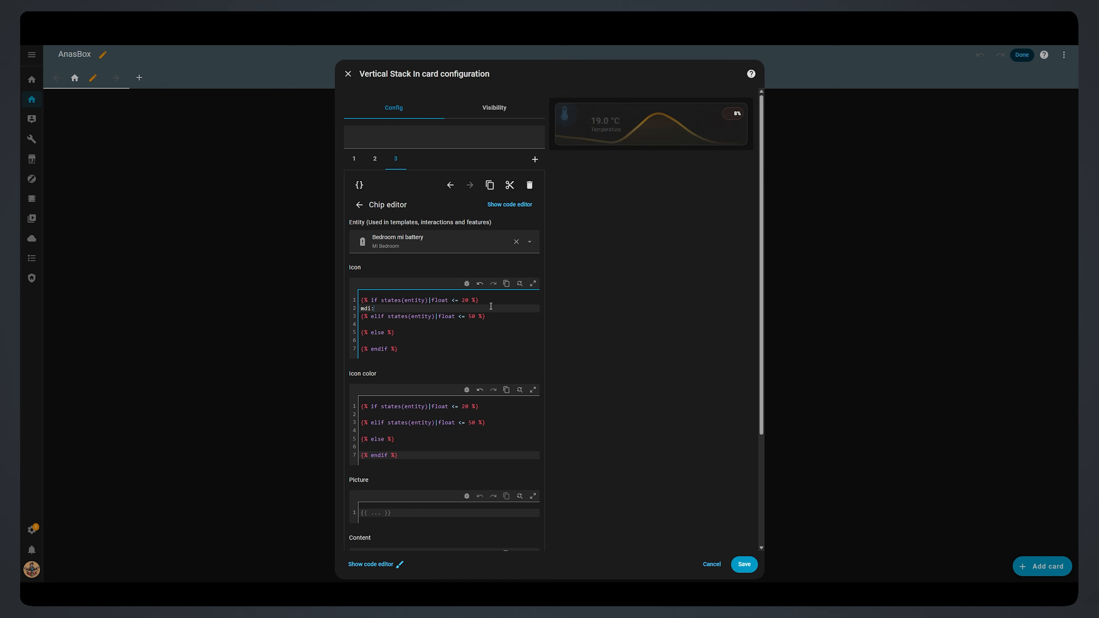
pyautogui.write('battery-20')
pyautogui.click(445, 324)
pyautogui.write('mdi:battery-50')
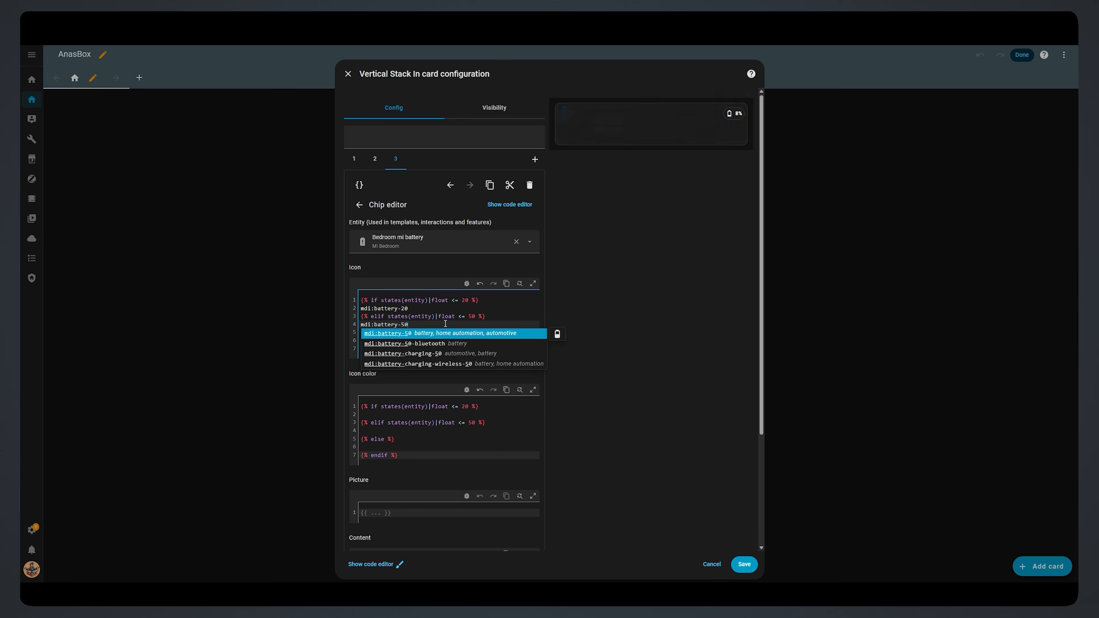
pyautogui.press('Escape')
pyautogui.click(456, 337)
pyautogui.write('mdi:battery')
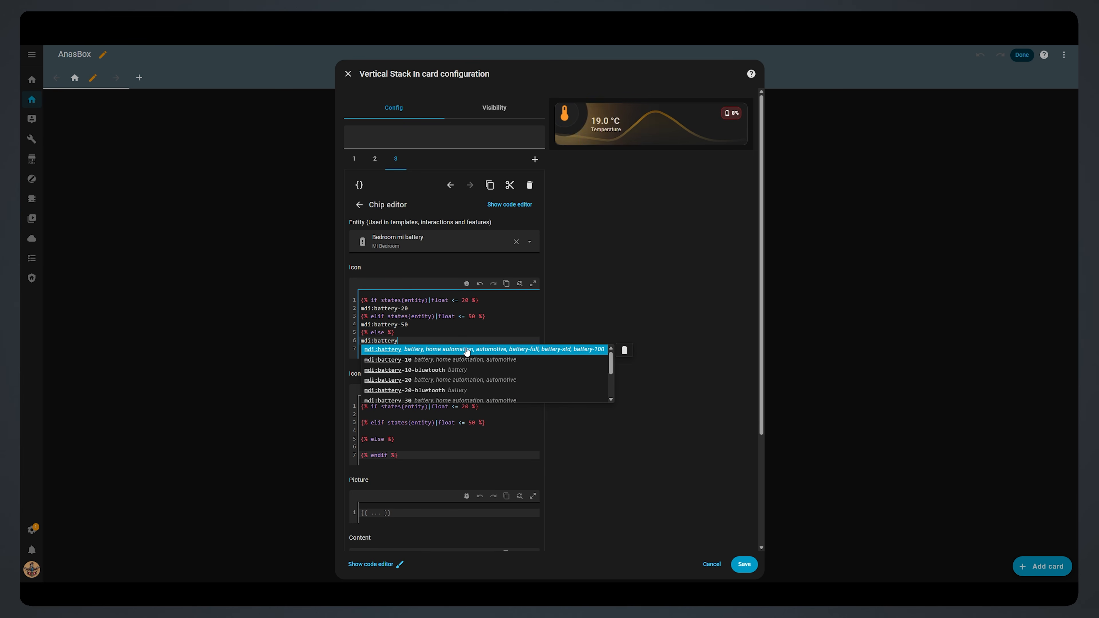
pyautogui.click(466, 350)
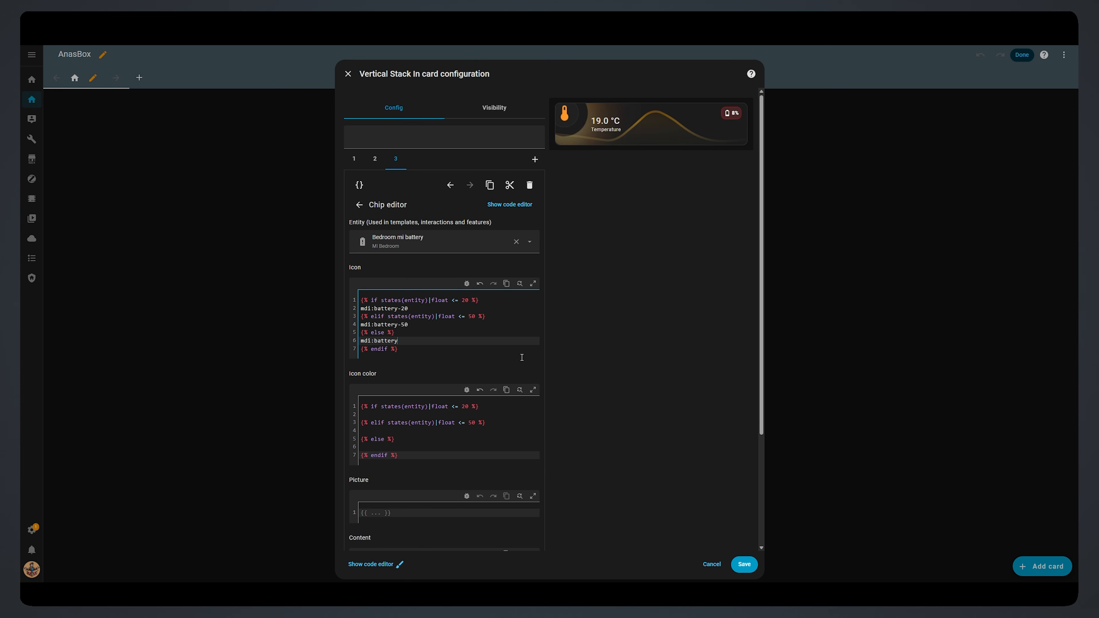
# Step: Fill the Icon color branches with red, yellow and green
pyautogui.click(454, 413)
pyautogui.write('red')
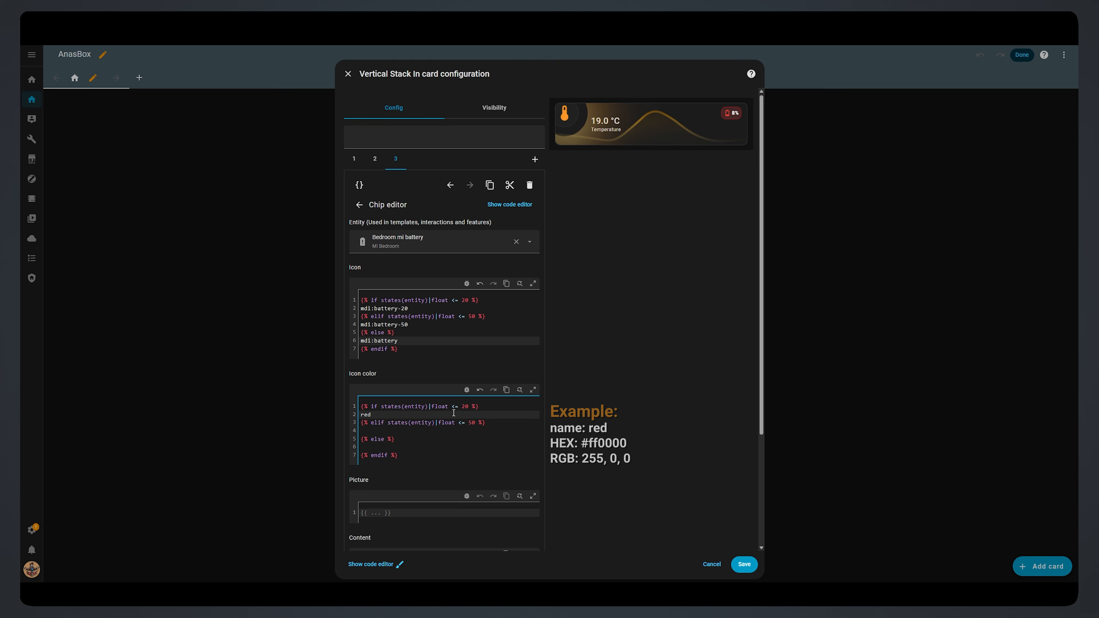
pyautogui.click(444, 430)
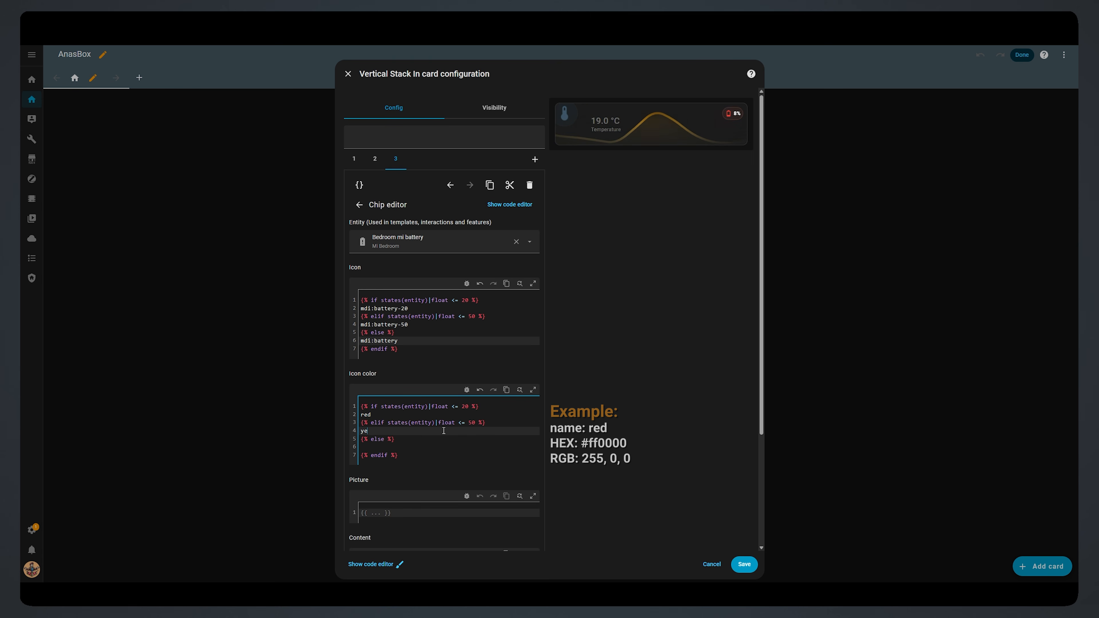
pyautogui.write('yellow')
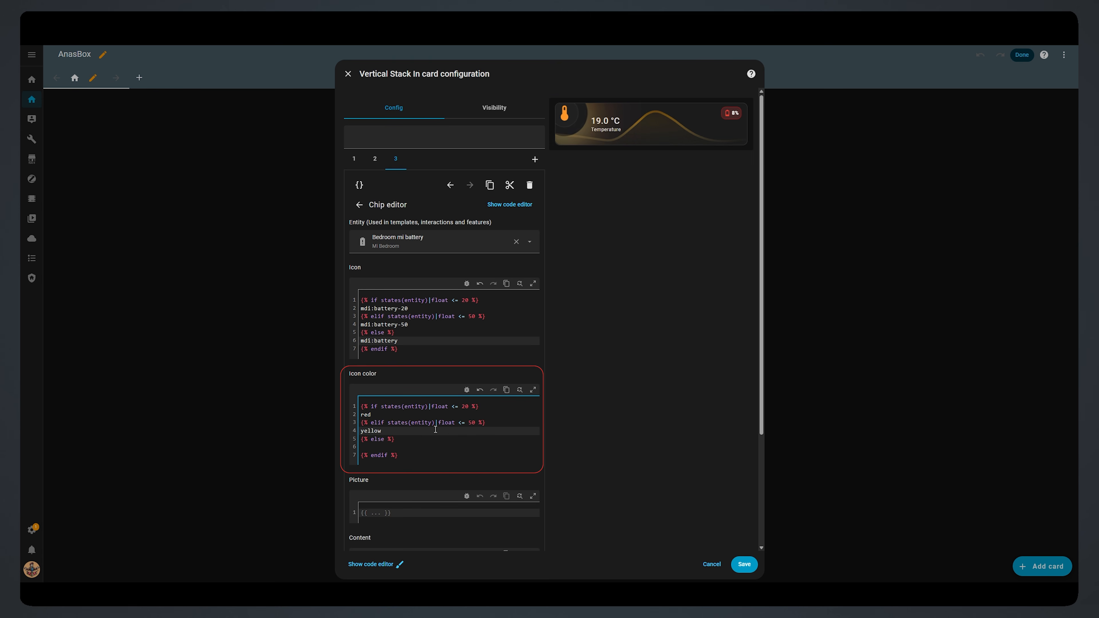
pyautogui.click(419, 446)
pyautogui.write('green')
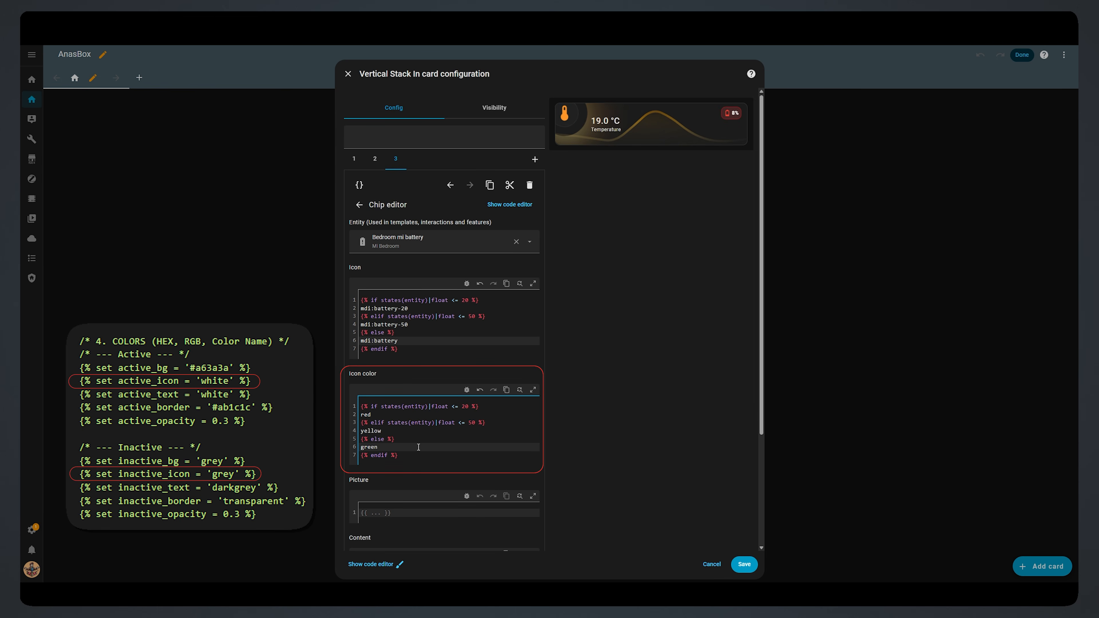
# Step: Set the chip's Tap behavior to More info and test it in the preview
pyautogui.scroll(-4, 574, 471)
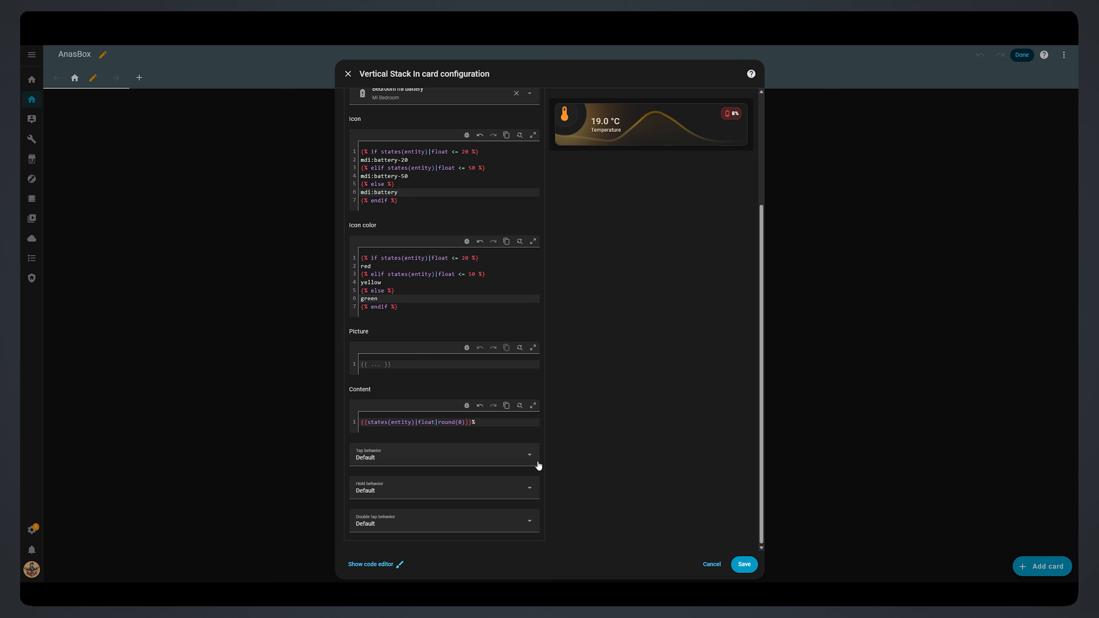
pyautogui.click(531, 460)
pyautogui.click(370, 310)
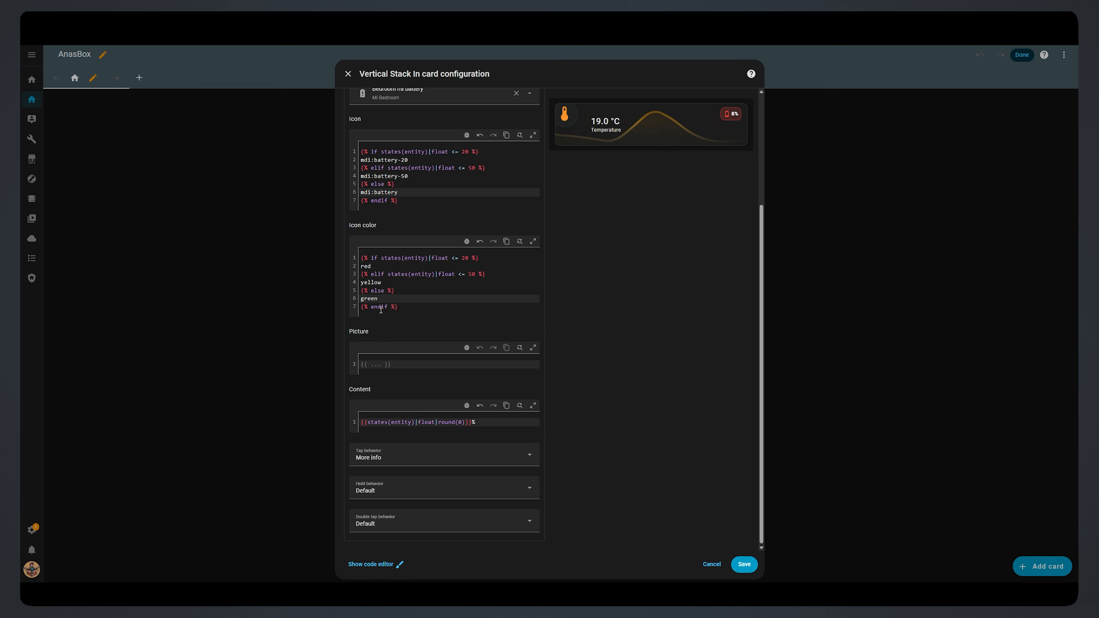
pyautogui.click(734, 115)
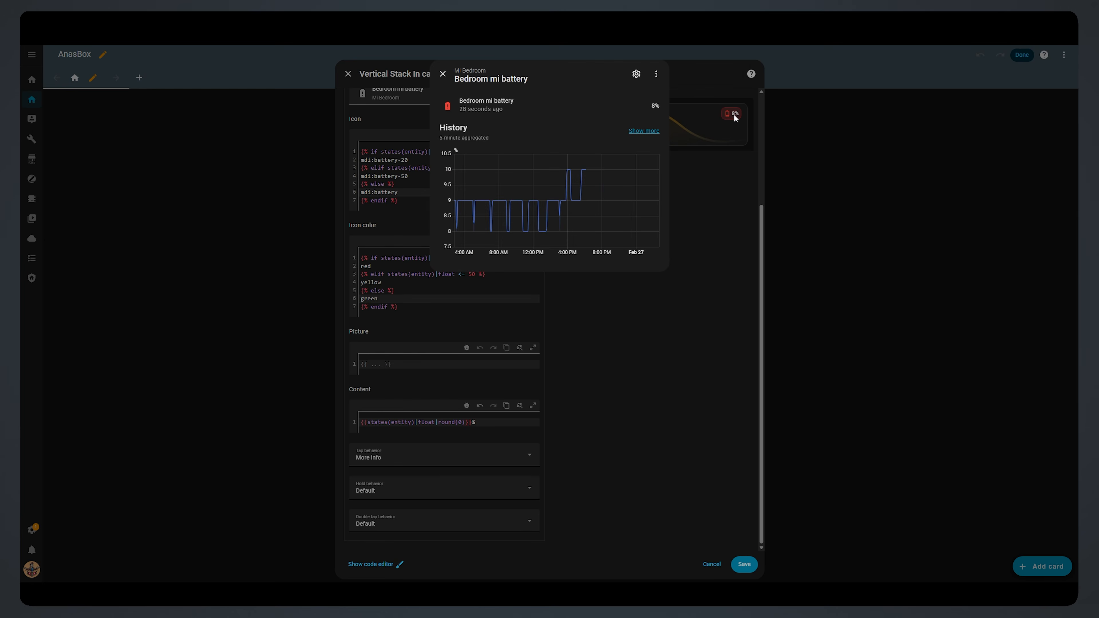
pyautogui.click(442, 74)
pyautogui.scroll(4, 612, 312)
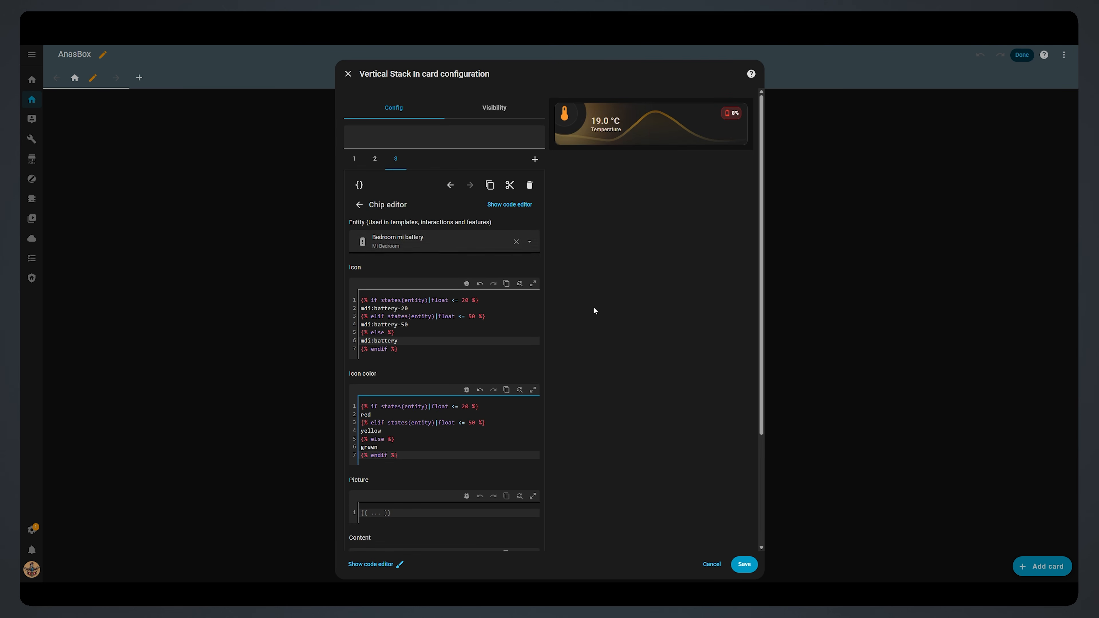
# Step: In the chip's YAML code editor, change anim_type from none to flash
pyautogui.click(360, 185)
pyautogui.scroll(-6, 541, 282)
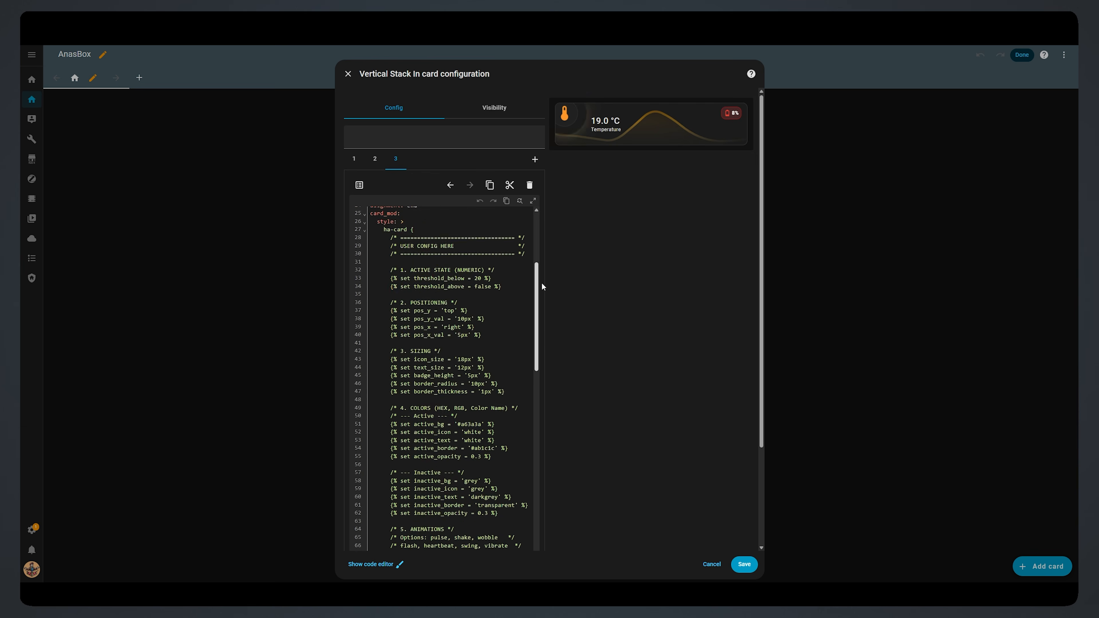
pyautogui.scroll(-3, 556, 282)
pyautogui.moveTo(536, 240); pyautogui.dragTo(538, 233)
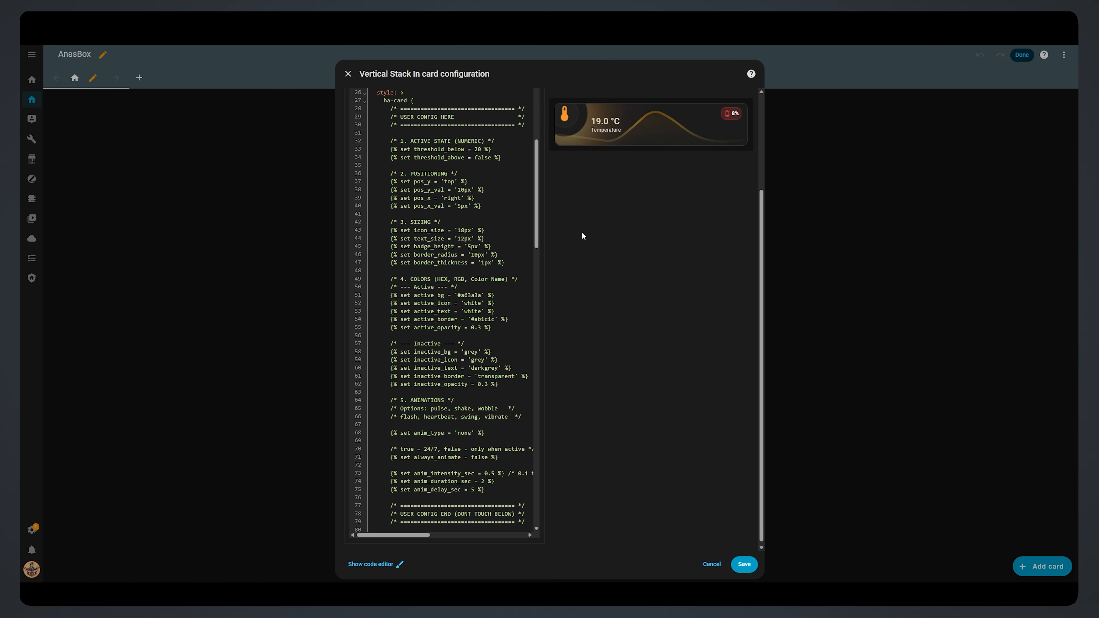
pyautogui.click(412, 418)
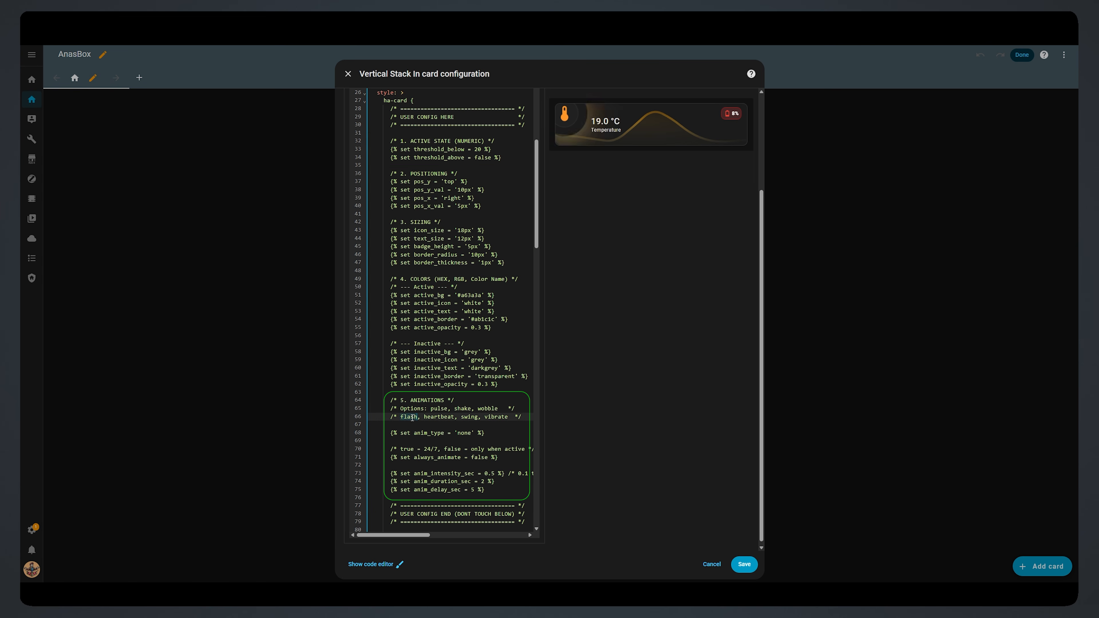
pyautogui.hotkey('ctrl', 'c')
pyautogui.doubleClick(463, 433)
pyautogui.hotkey('ctrl', 'v')
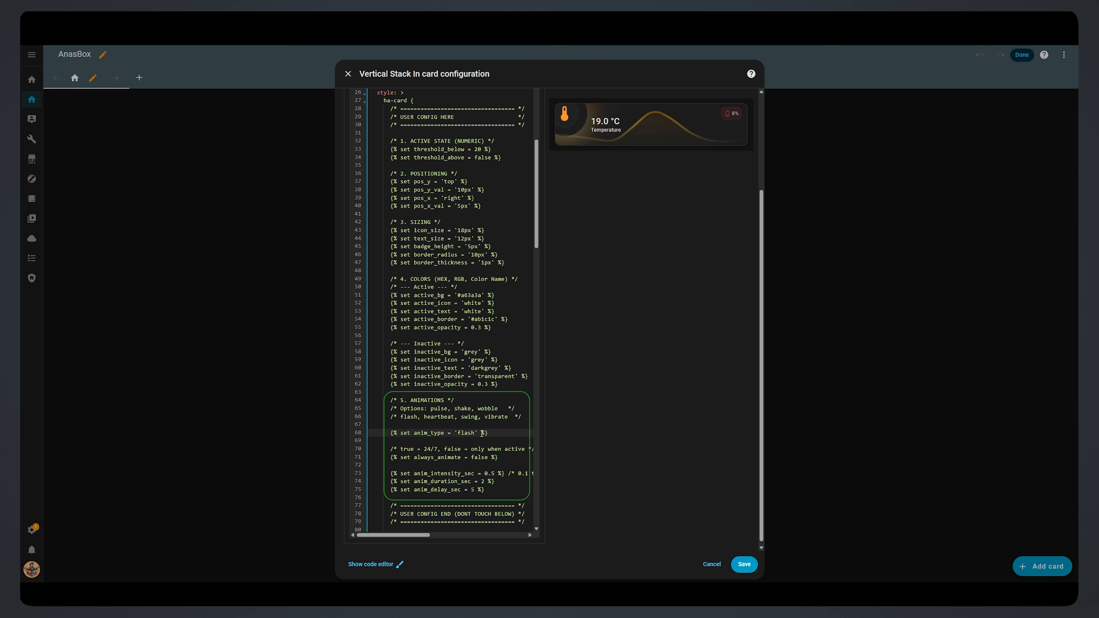
pyautogui.click(577, 404)
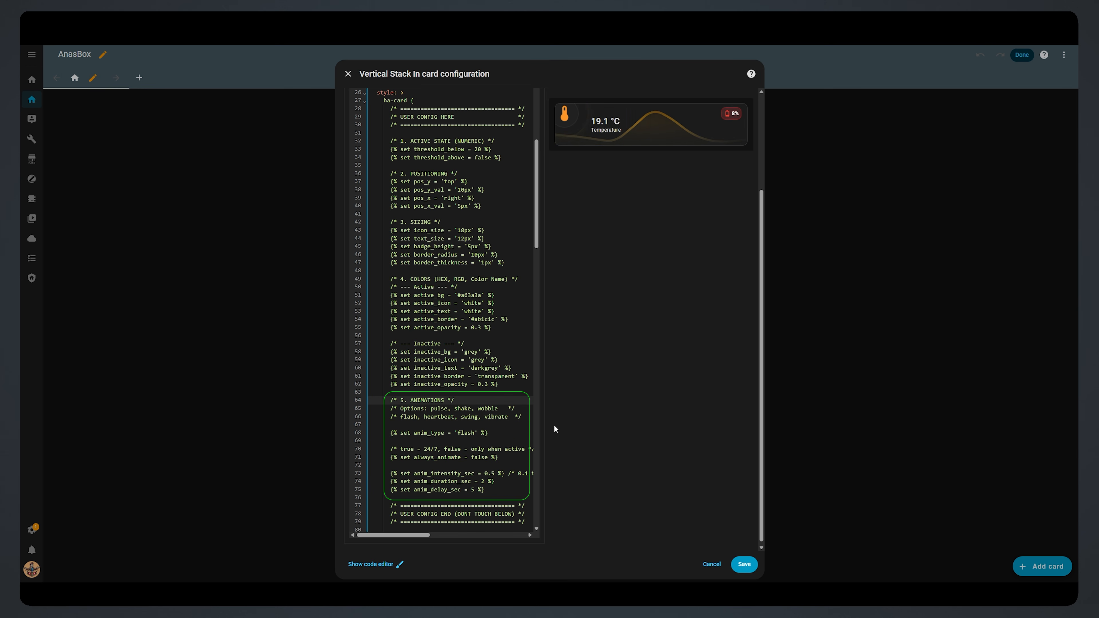
# Step: Shorten anim_delay_sec from 5 to 2 seconds
pyautogui.click(472, 491)
pyautogui.write('2')
pyautogui.click(575, 433)
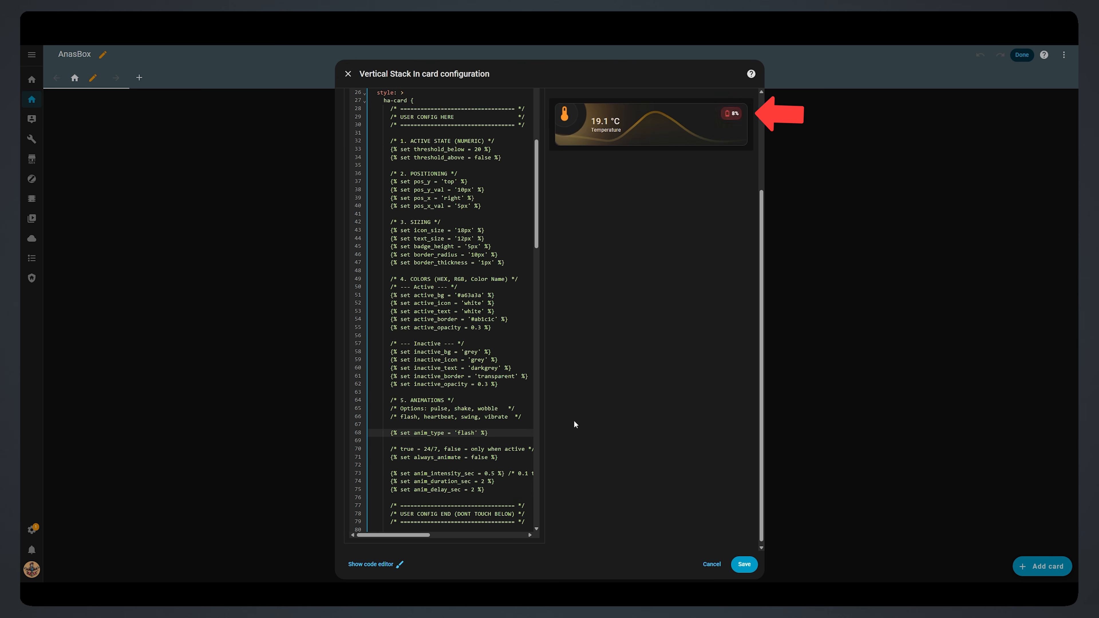
pyautogui.scroll(5, 575, 424)
pyautogui.scroll(5, 499, 352)
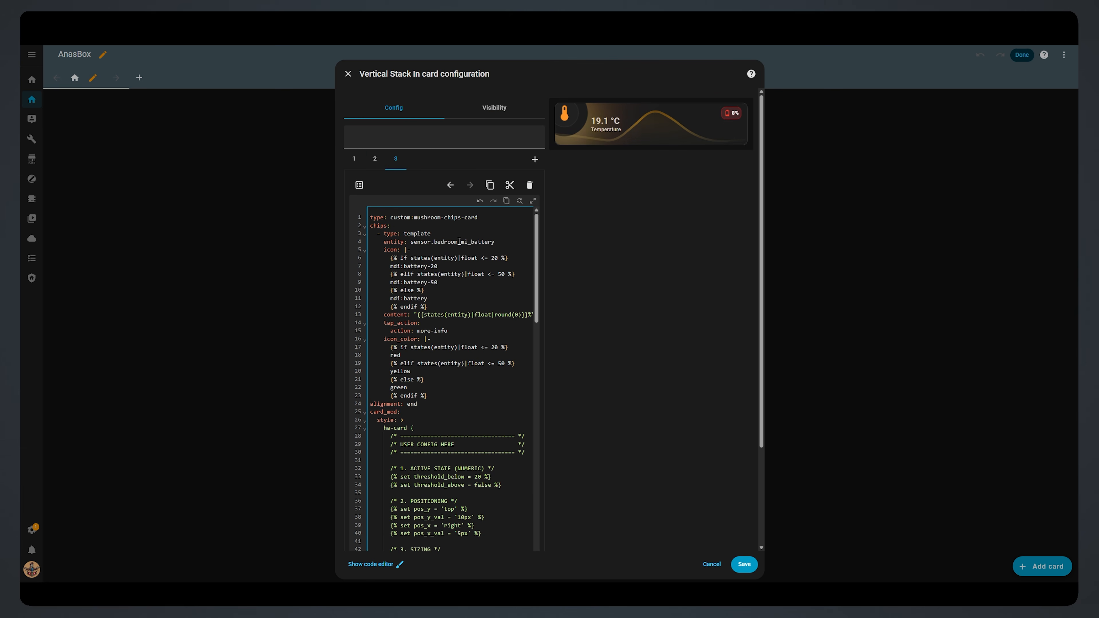
# Step: Change the chip entity to sensor.livingroom_mi_battery so the badge shows a green 89%
pyautogui.moveTo(458, 242); pyautogui.dragTo(435, 242)
pyautogui.write('livingroom')
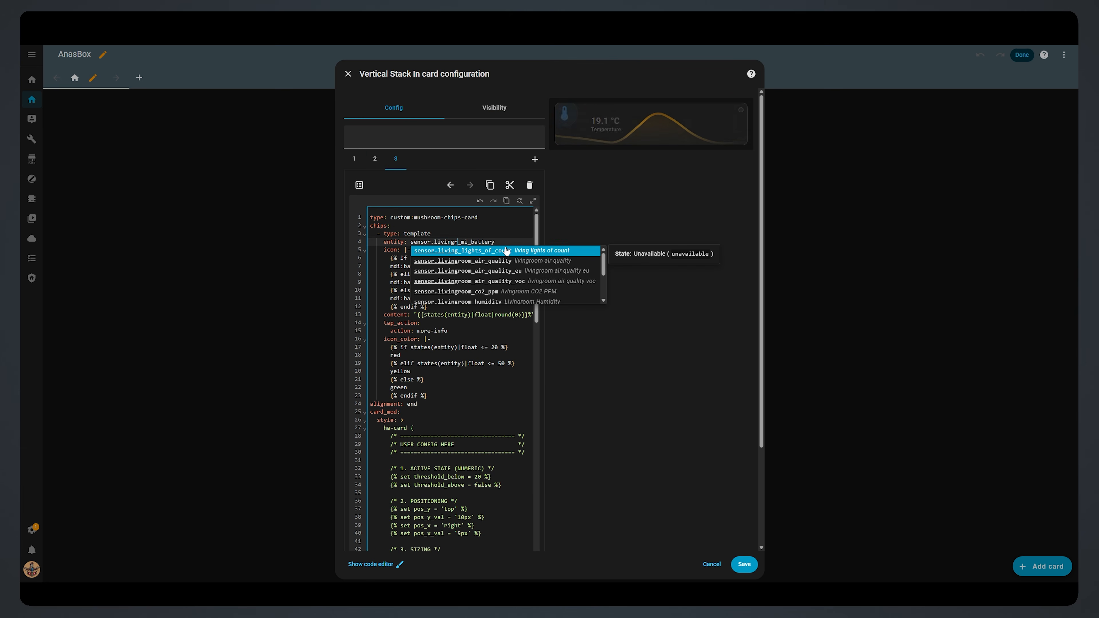
pyautogui.click(654, 327)
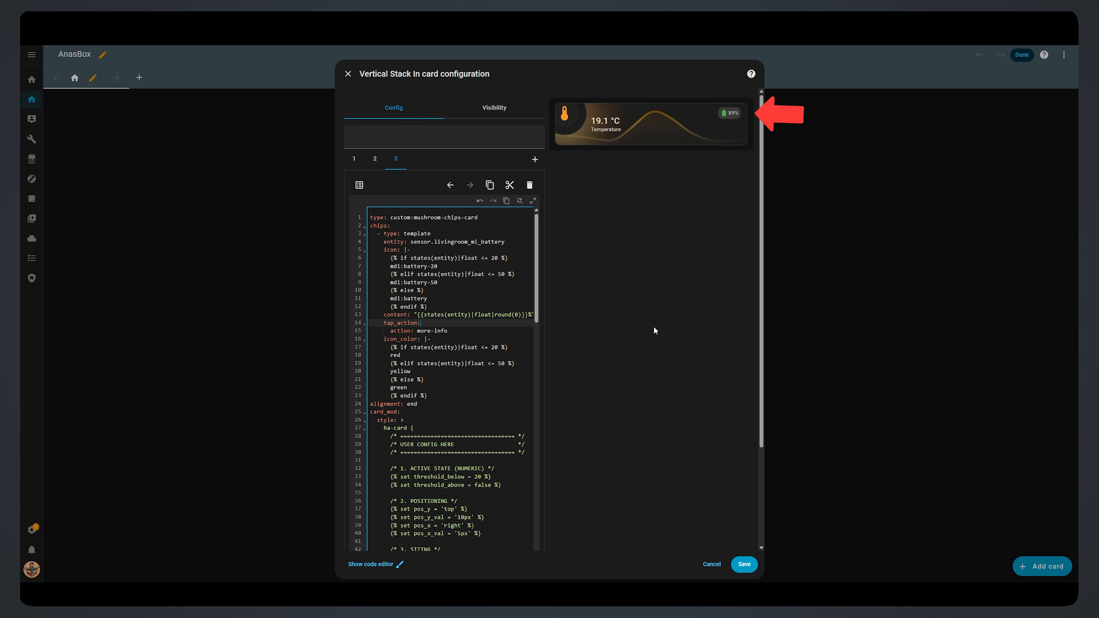
pyautogui.scroll(-5, 612, 325)
pyautogui.moveTo(538, 217); pyautogui.dragTo(550, 241)
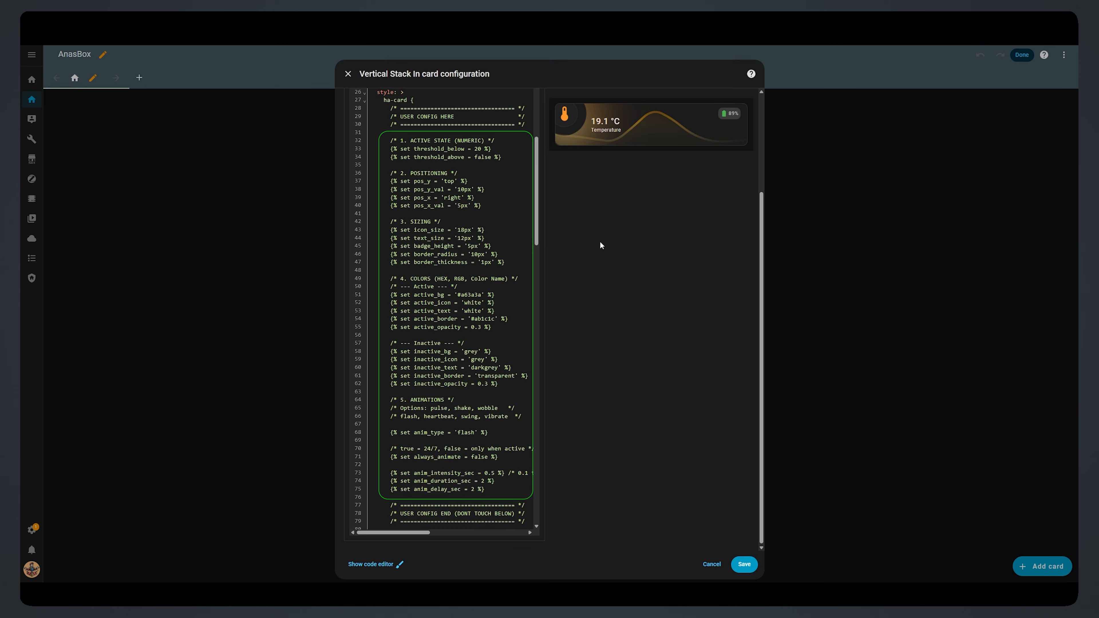